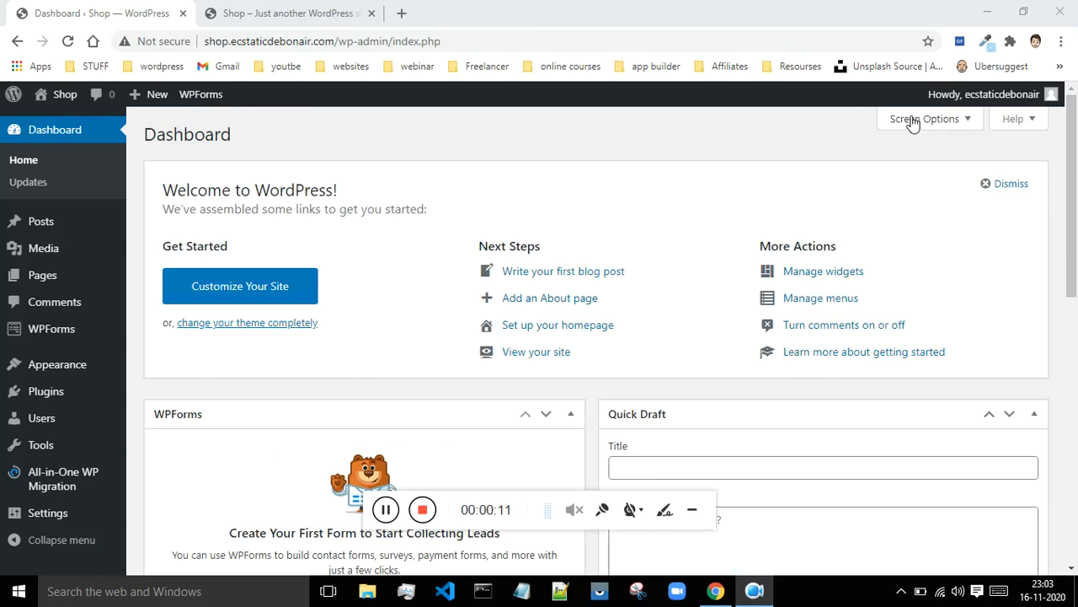
Step: Hide all dashboard boxes: WPForms, Site Health Status, At a Glance, Activity, Quick Draft, WordPress Events and News, and Welcome
left_click(165, 152)
left_click(236, 152)
left_click(344, 152)
left_click(425, 152)
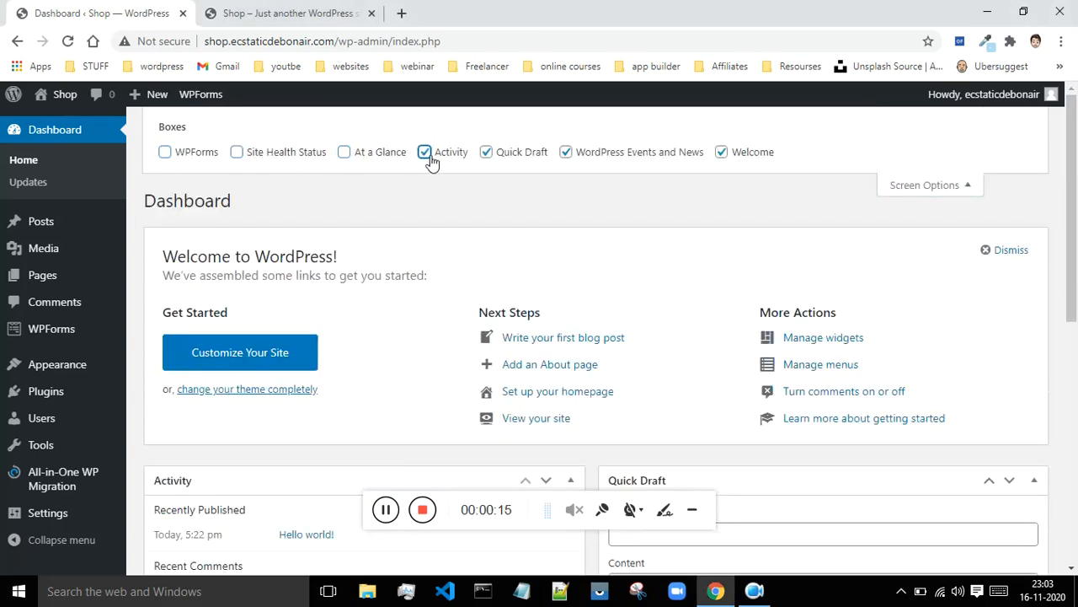
left_click(486, 153)
left_click(566, 152)
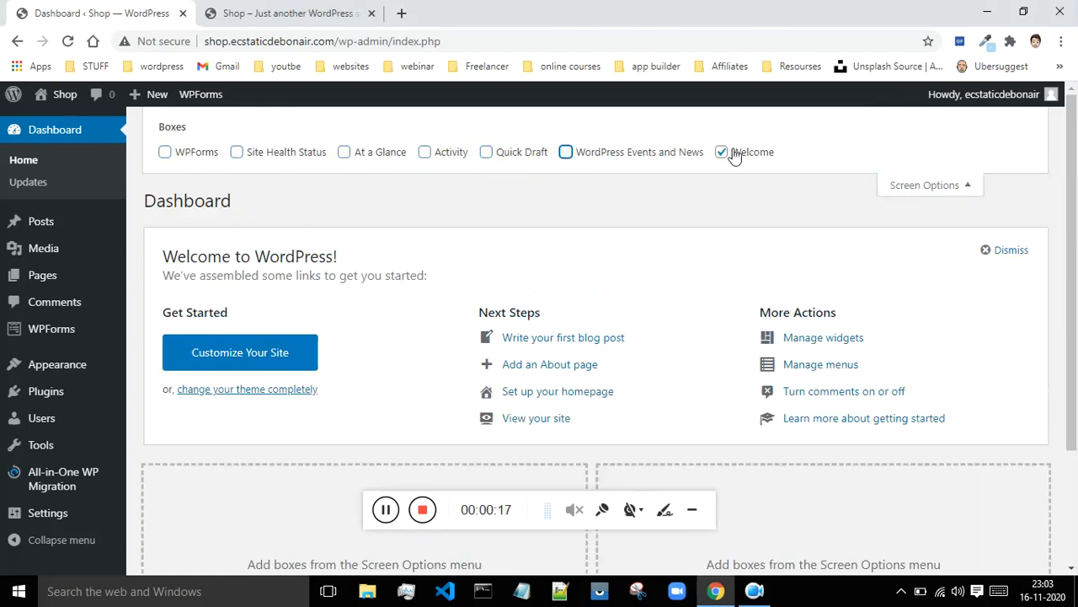
left_click(722, 153)
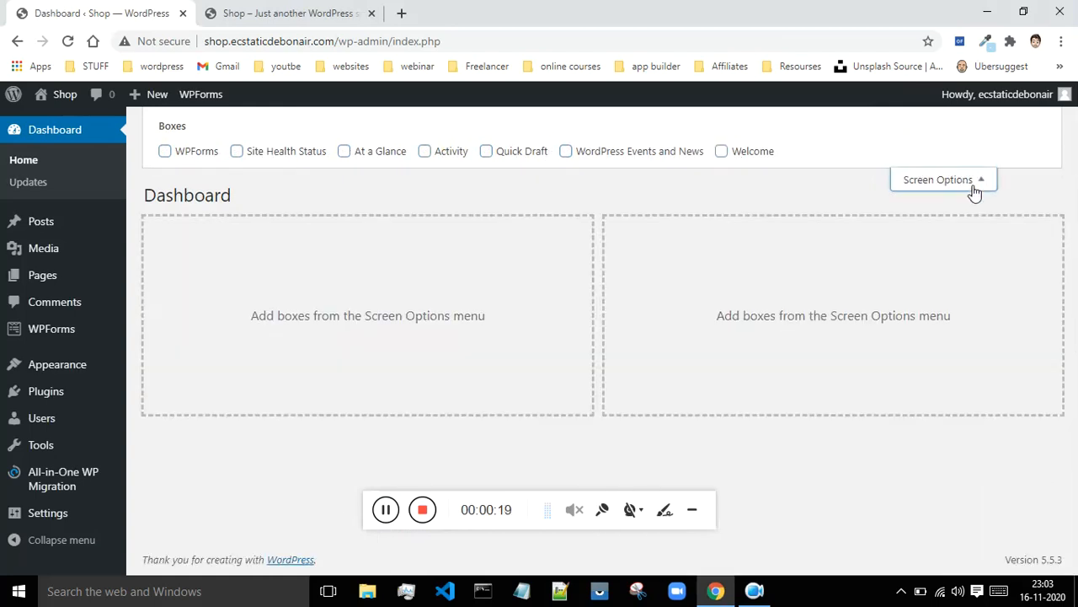
left_click(975, 190)
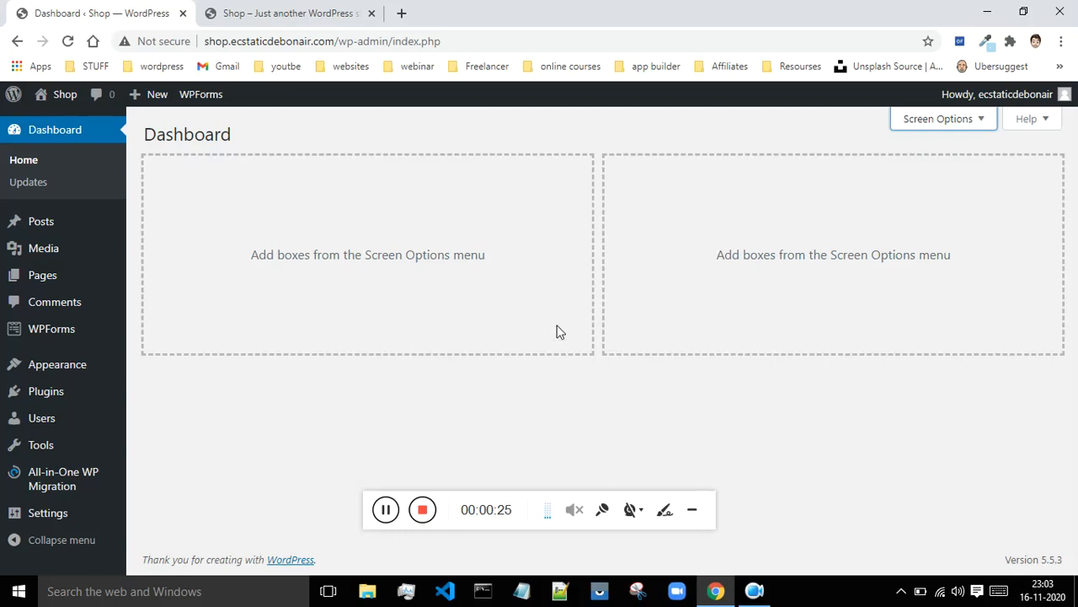
Step: Look over the shop's public home page from header to footer and return to the admin dashboard
left_click(301, 12)
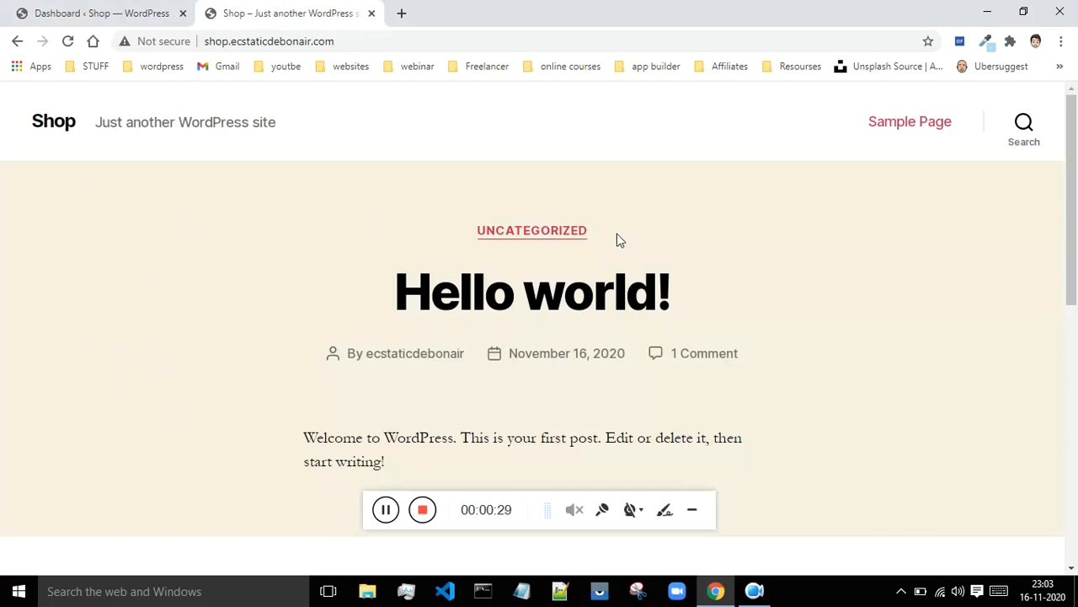
scroll(618, 239, "down", 6)
scroll(640, 270, "up", 6)
scroll(909, 258, "down", 4)
scroll(910, 258, "up", 4)
left_click(90, 10)
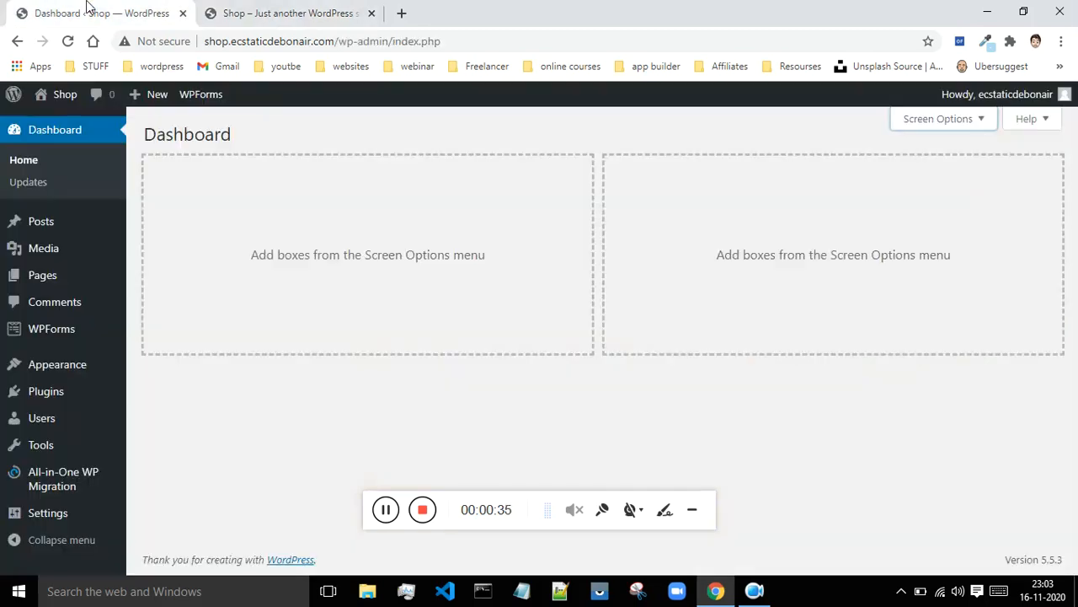
Step: Open the list of installed themes to check which theme is active
mouse_move(65, 96)
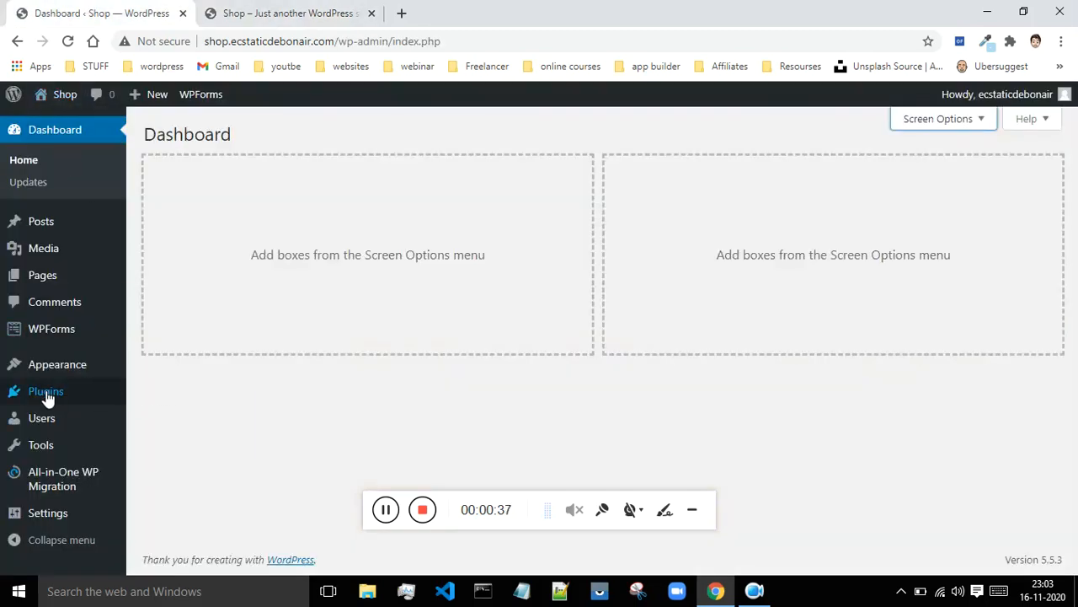
mouse_move(55, 400)
mouse_move(84, 374)
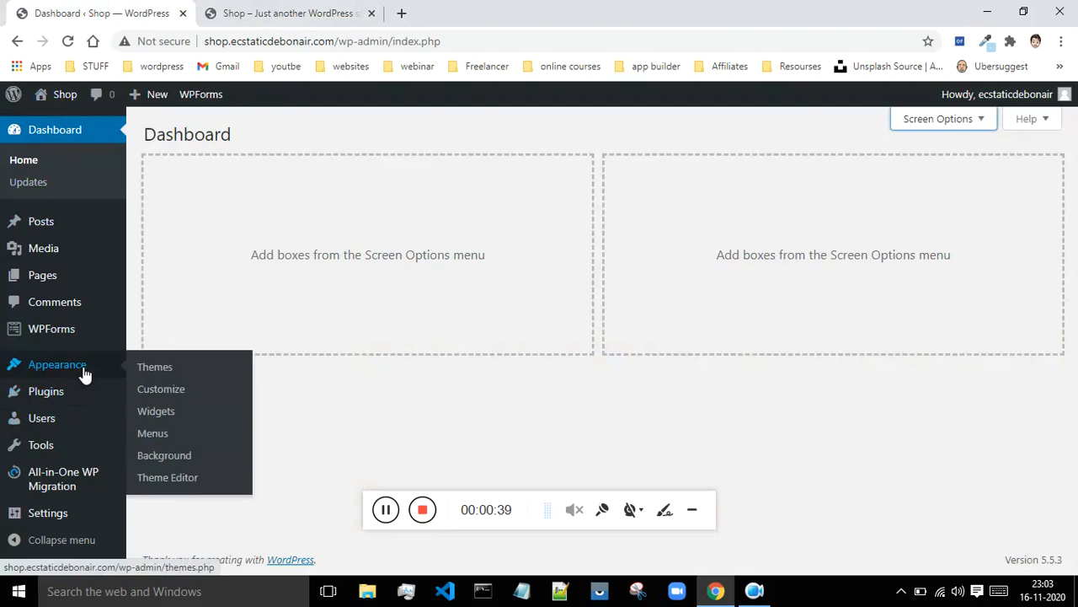
left_click(146, 369)
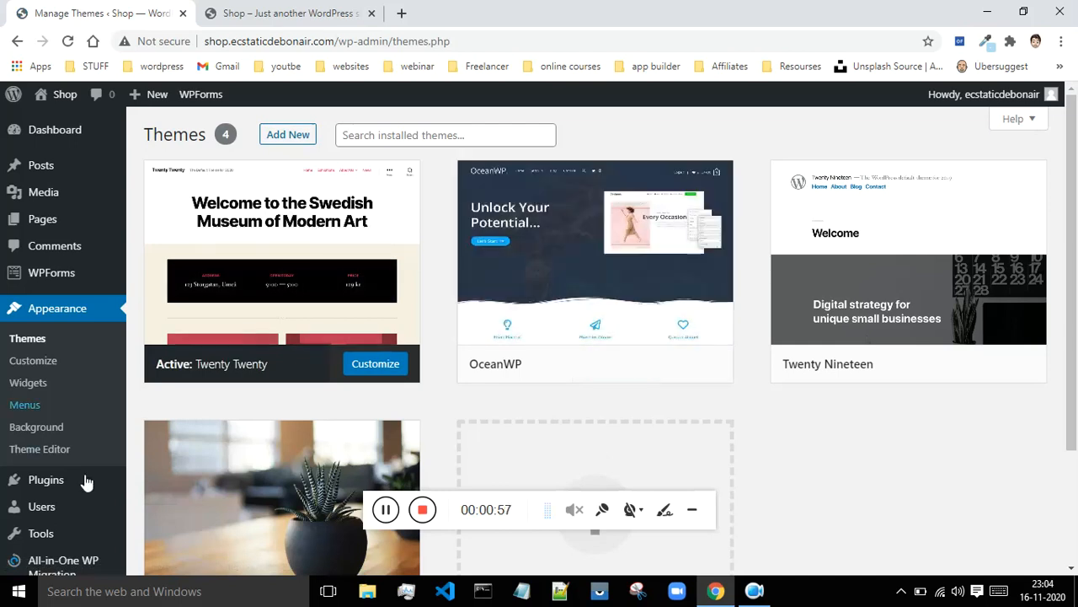
Step: Open the list of installed plugins and review which ones are active or inactive
mouse_move(40, 487)
left_click(162, 486)
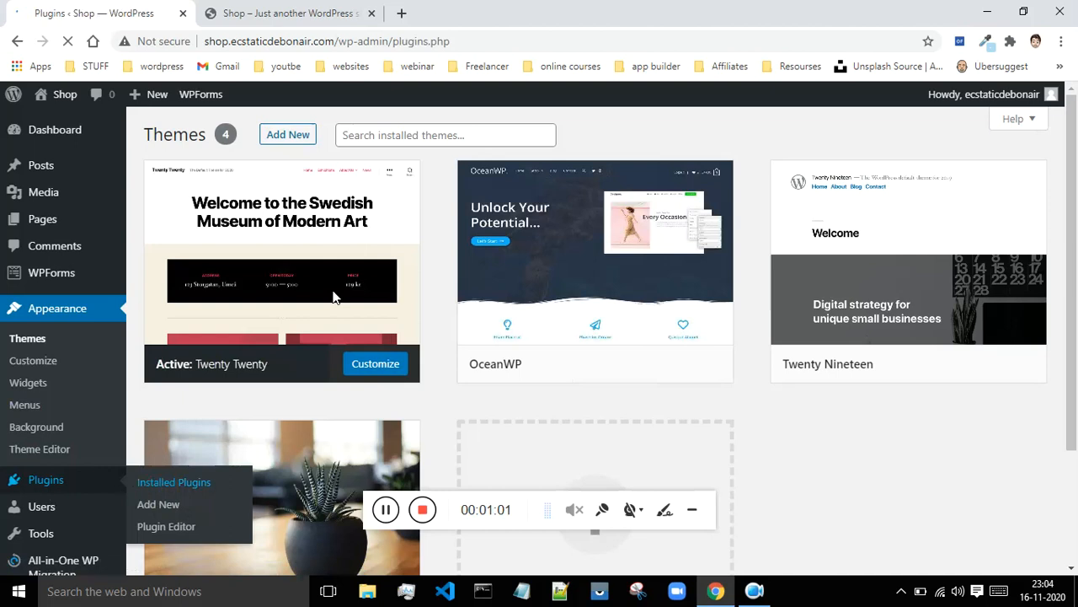
scroll(330, 295, "down", 5)
scroll(330, 296, "down", 12)
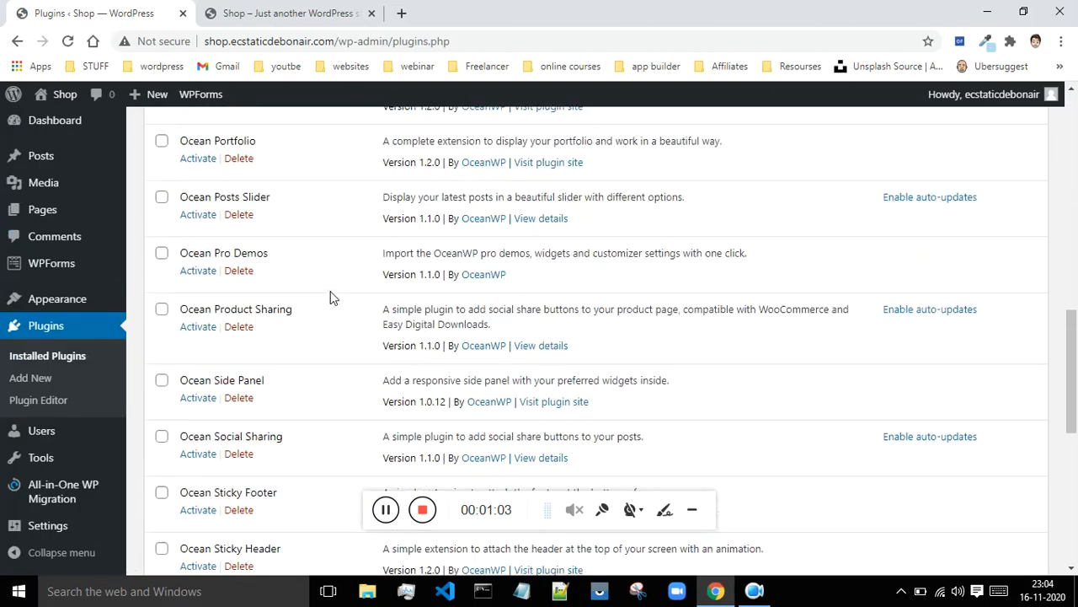
scroll(325, 331, "up", 14)
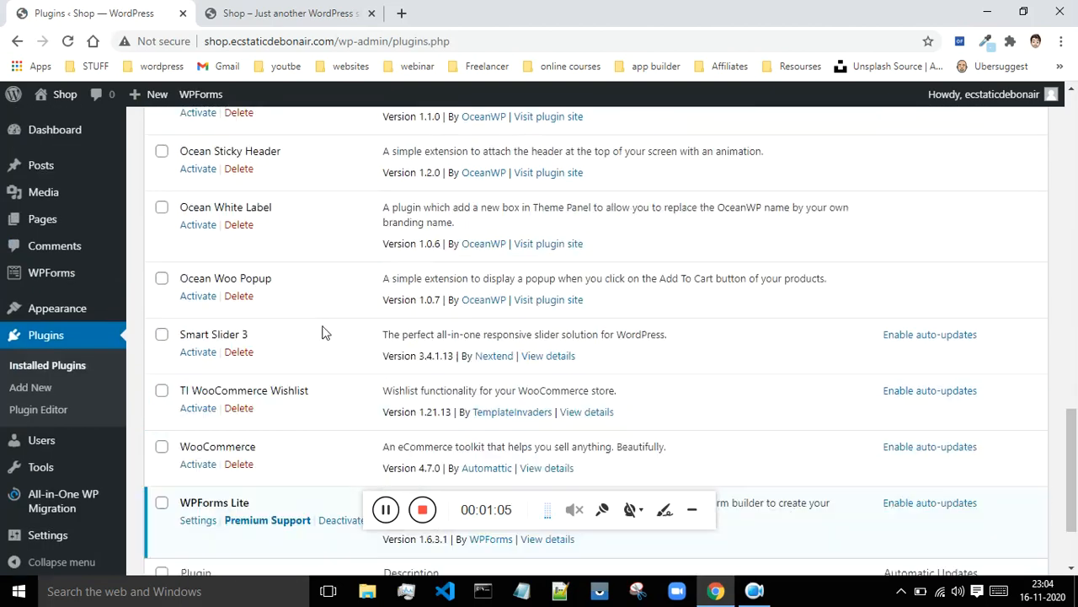
scroll(324, 332, "up", 2)
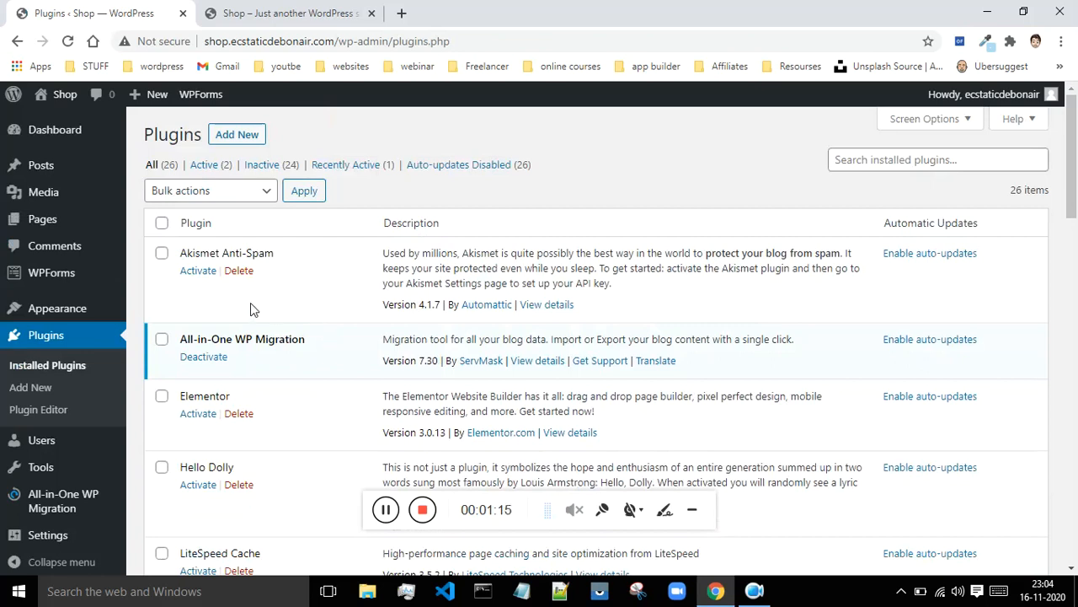
Step: Select all installed plugins and apply the Activate bulk action to them
left_click(189, 202)
left_click(233, 231)
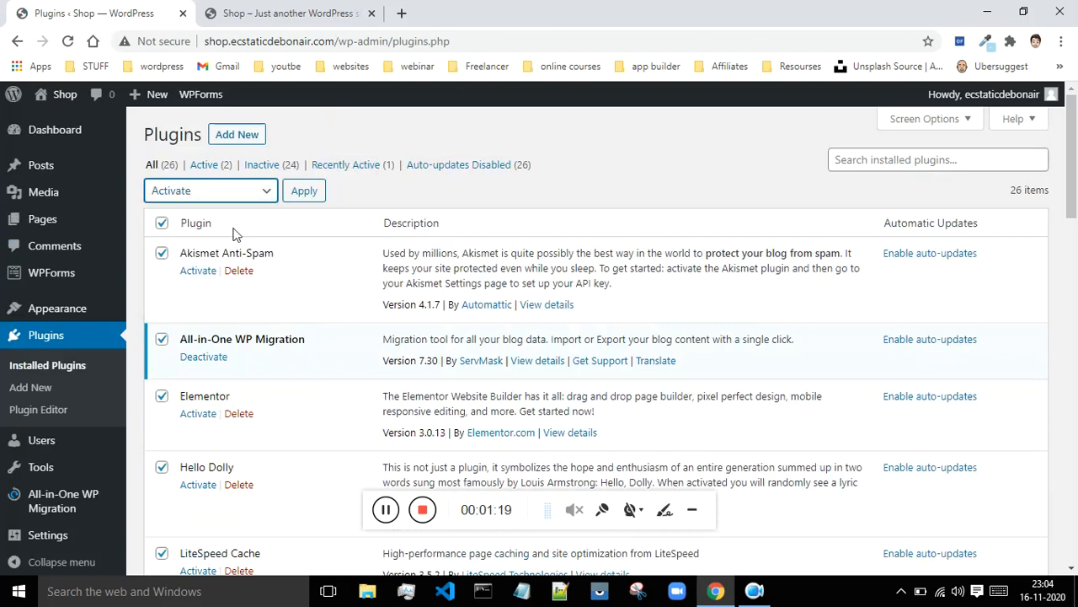
left_click(296, 194)
scroll(257, 318, "down", 20)
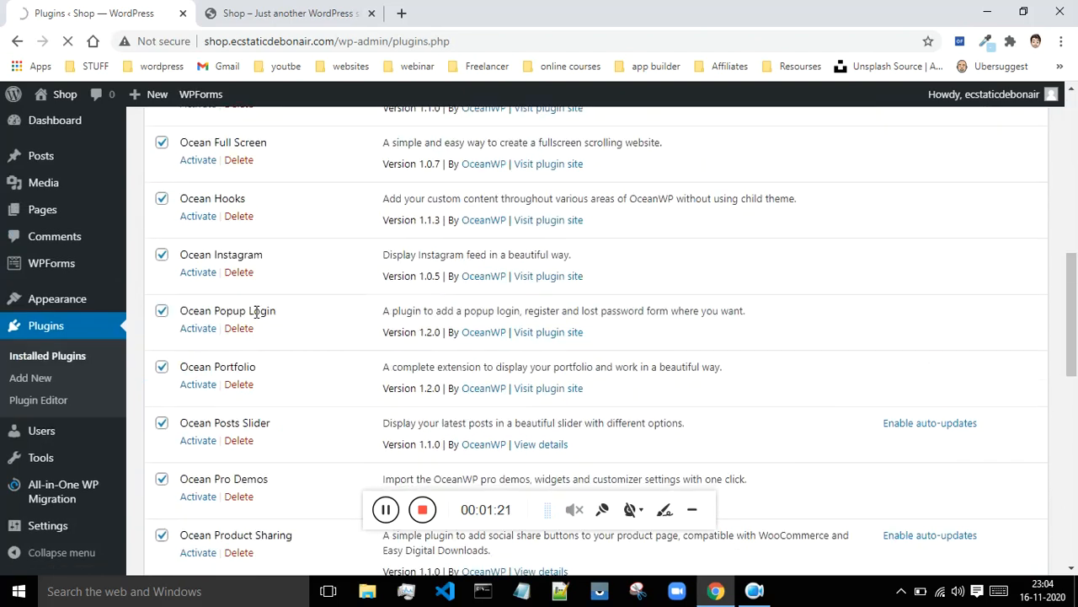
scroll(257, 318, "up", 18)
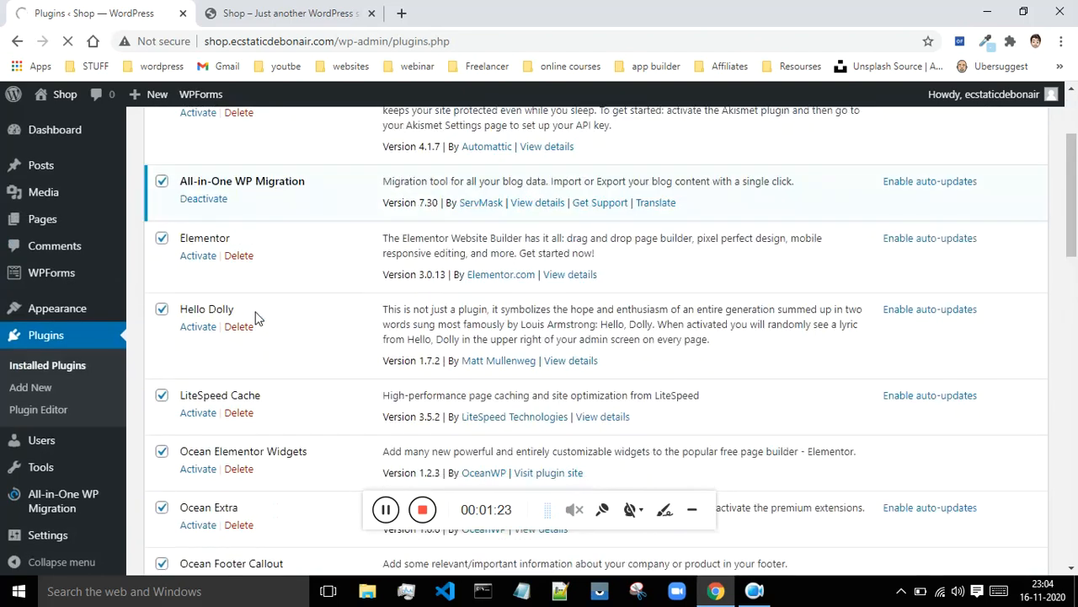
scroll(253, 318, "up", 2)
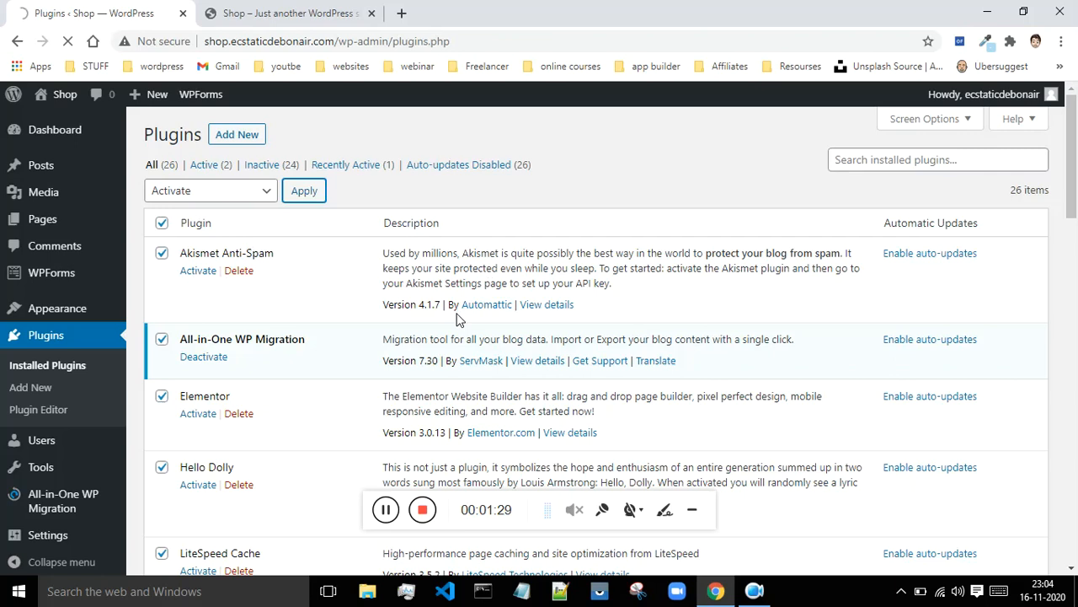
scroll(228, 259, "down", 1)
scroll(237, 252, "up", 1)
scroll(252, 268, "down", 2)
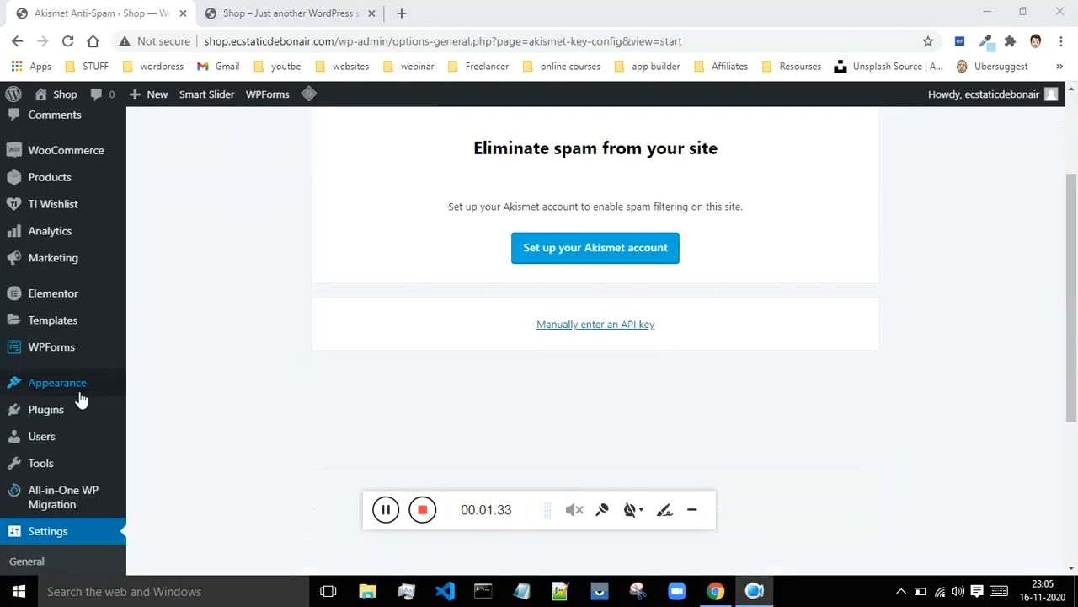
Step: Return to the installed plugins list and check the activation status of every plugin
mouse_move(62, 412)
left_click(169, 418)
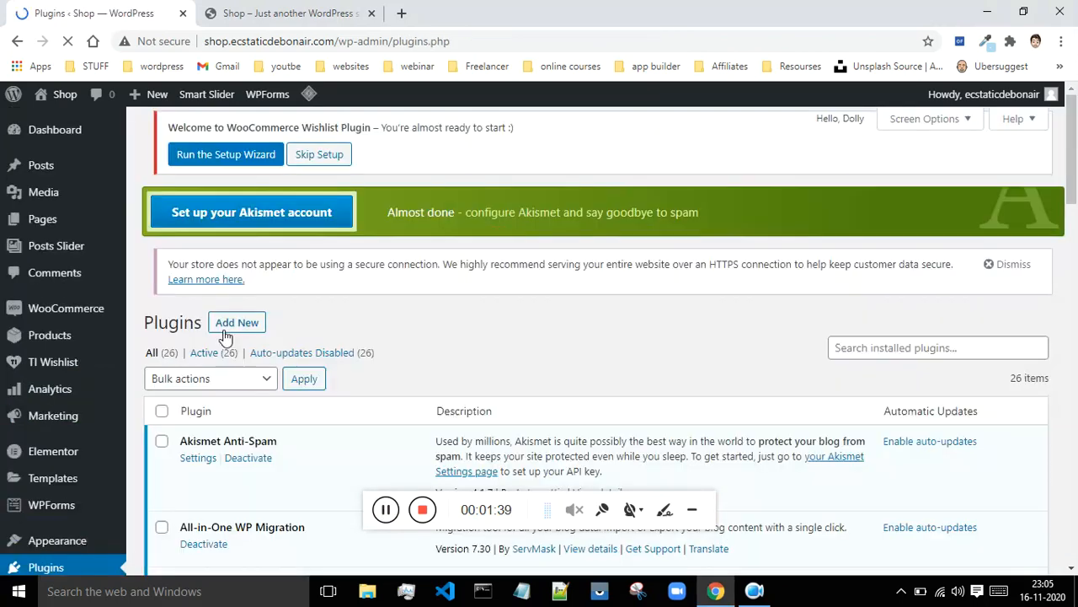
scroll(291, 321, "down", 5)
scroll(294, 320, "down", 15)
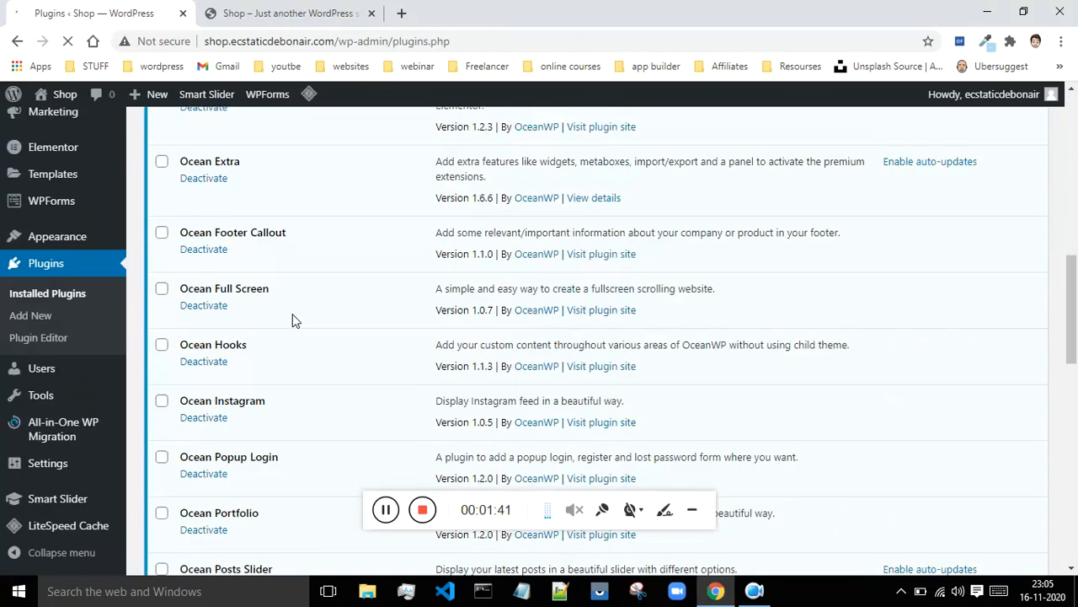
scroll(336, 348, "up", 20)
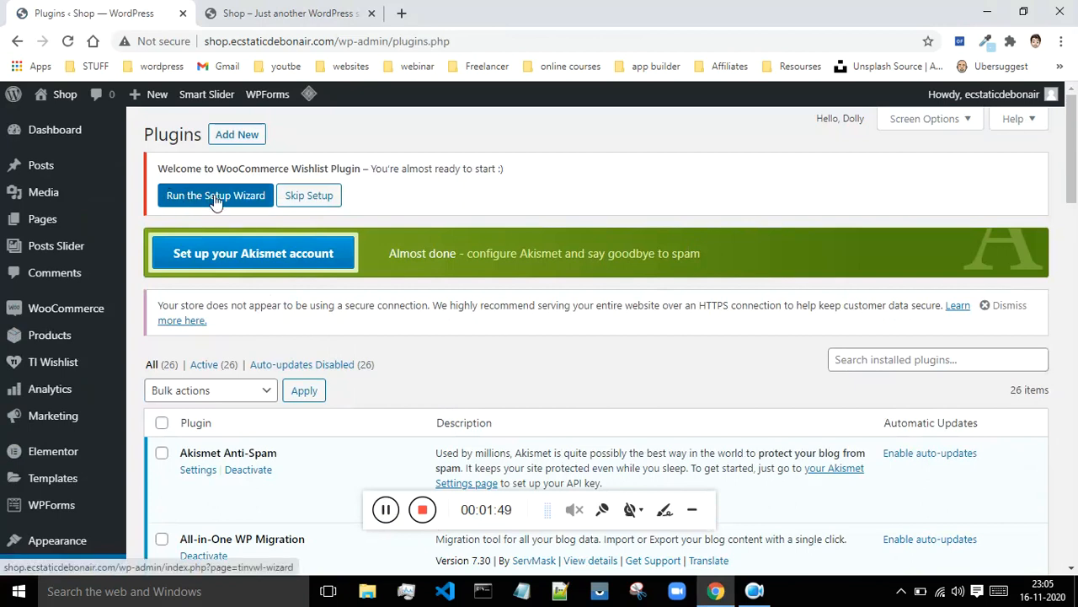
Step: Activate the OceanWP theme and skip its opt-in for update notifications and diagnostic tracking
scroll(216, 200, "down", 2)
mouse_move(72, 392)
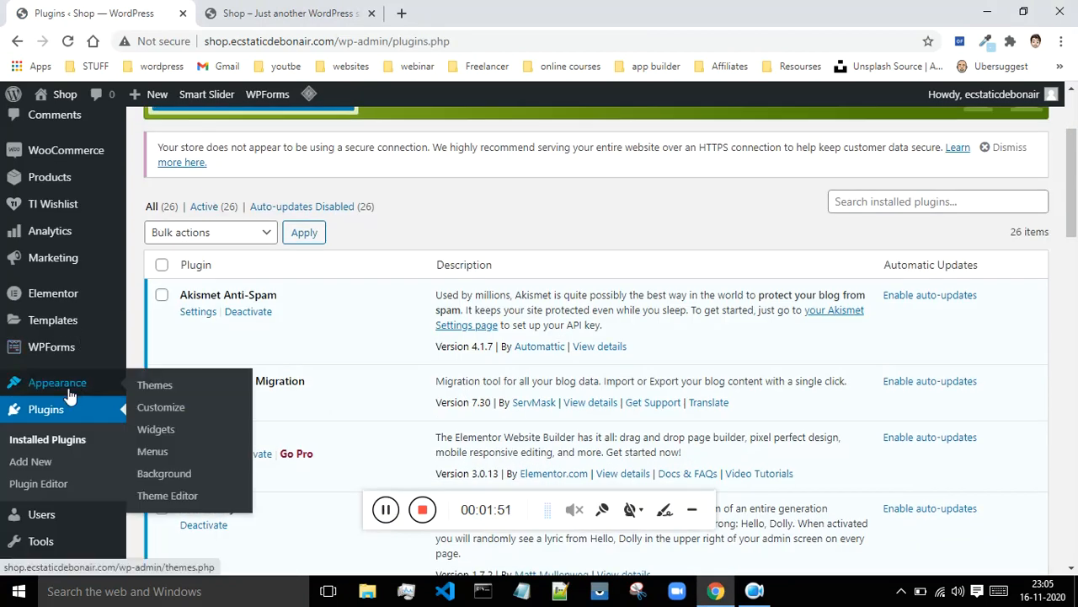
left_click(155, 386)
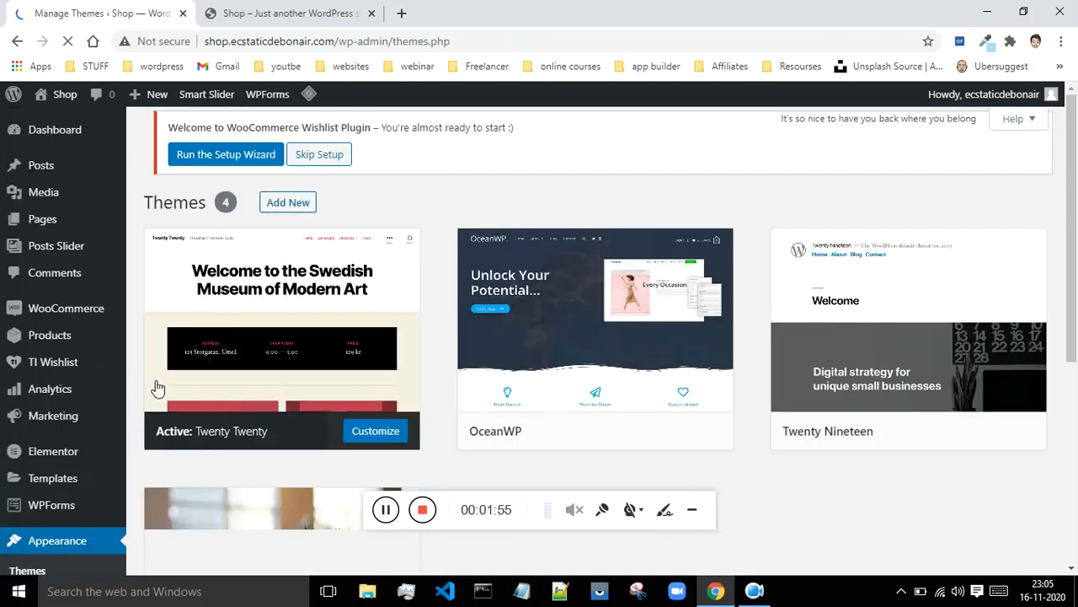
mouse_move(612, 374)
left_click(614, 442)
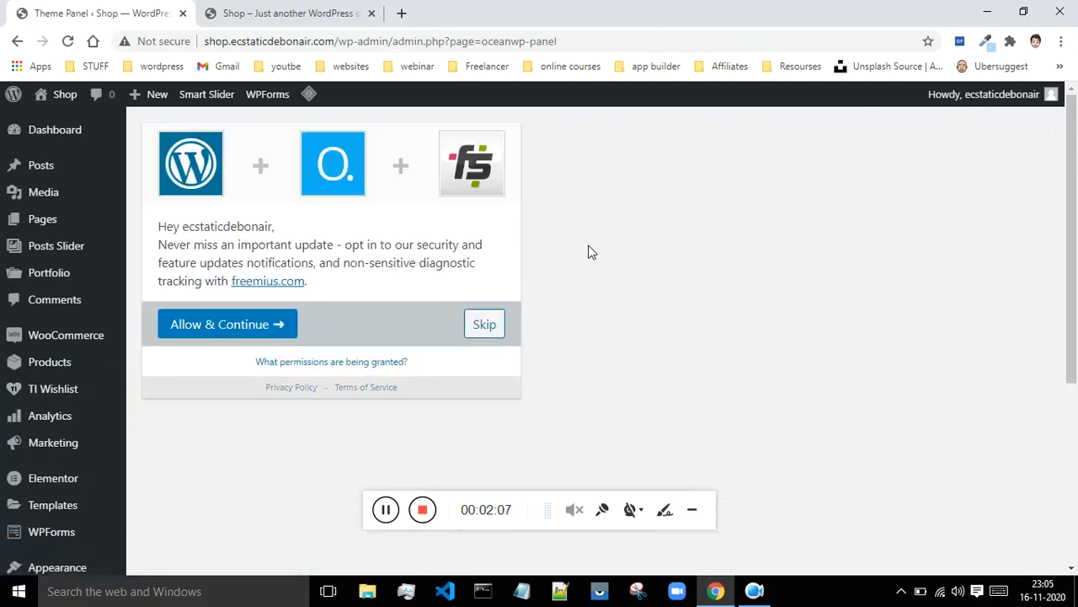
left_click(385, 509)
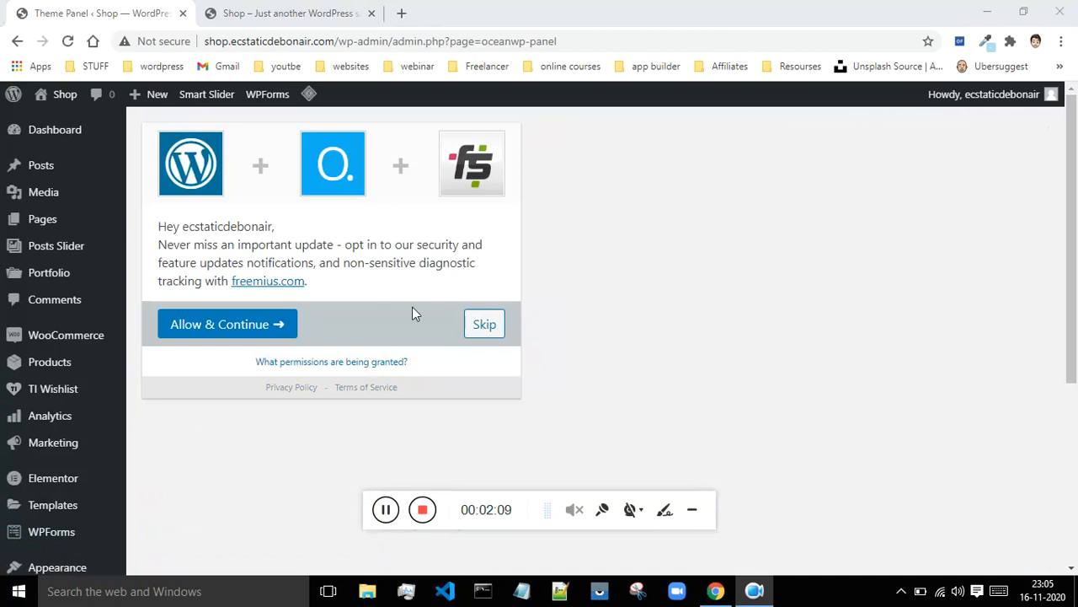
left_click(479, 329)
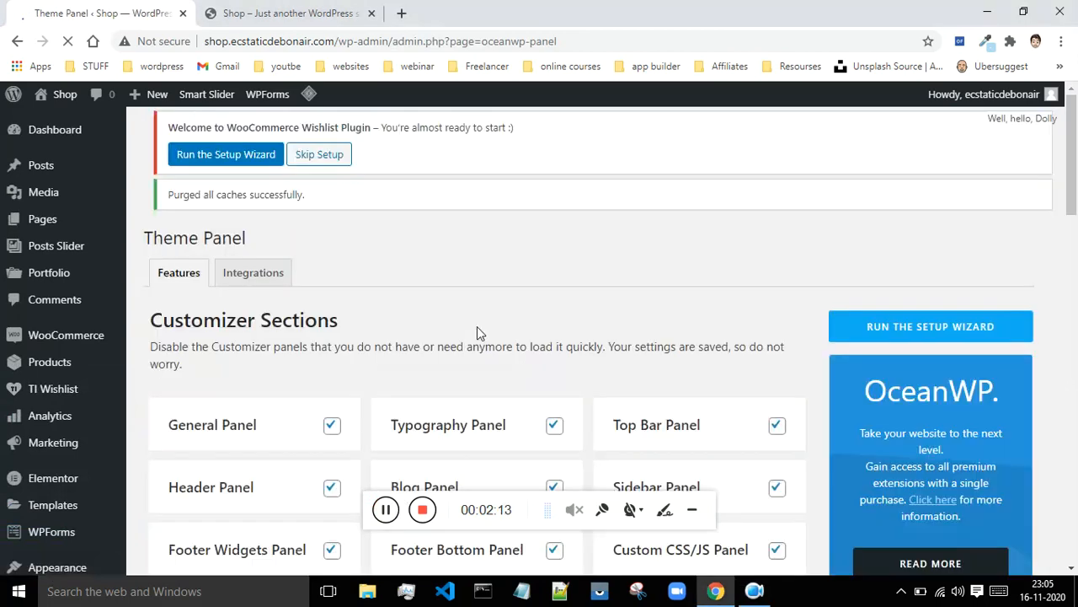
Step: Review the OceanWP Theme Panel page, including the Customizer sections, White Label settings and Getting started options
scroll(716, 359, "down", 4)
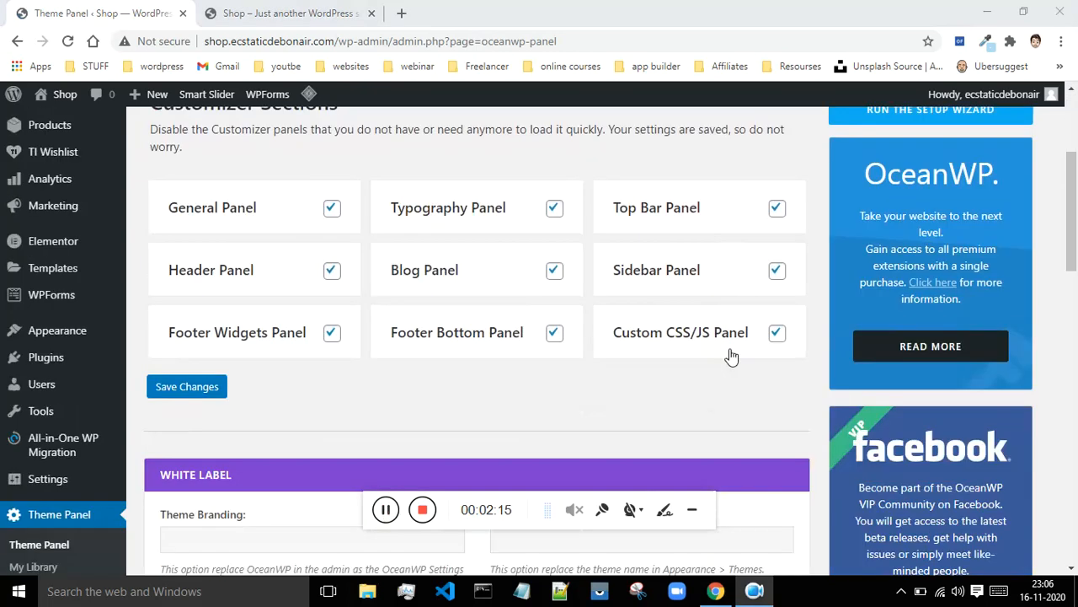
scroll(835, 318, "down", 8)
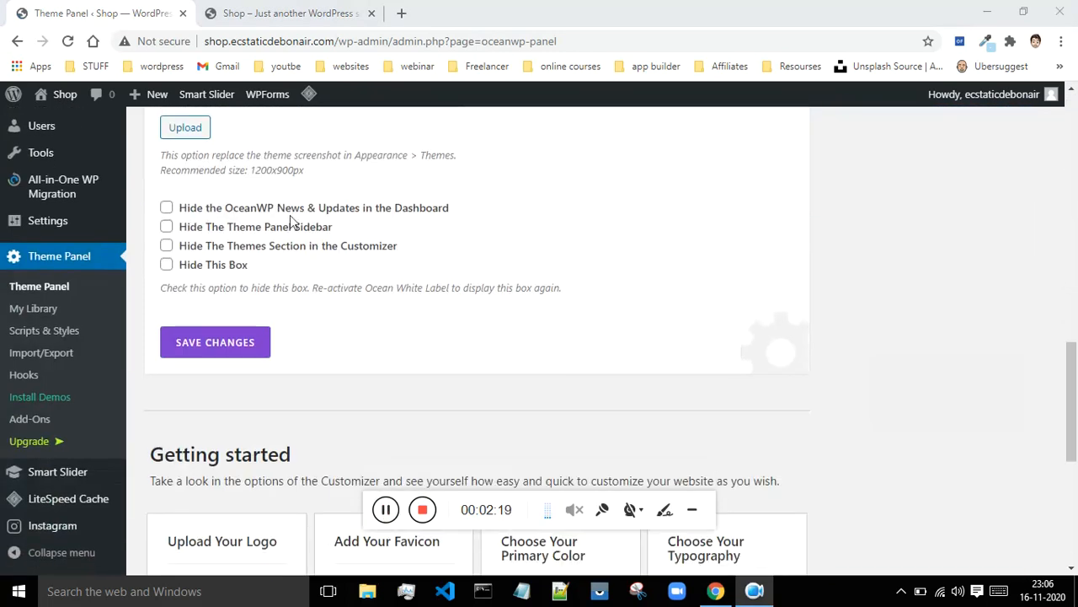
scroll(396, 245, "down", 5)
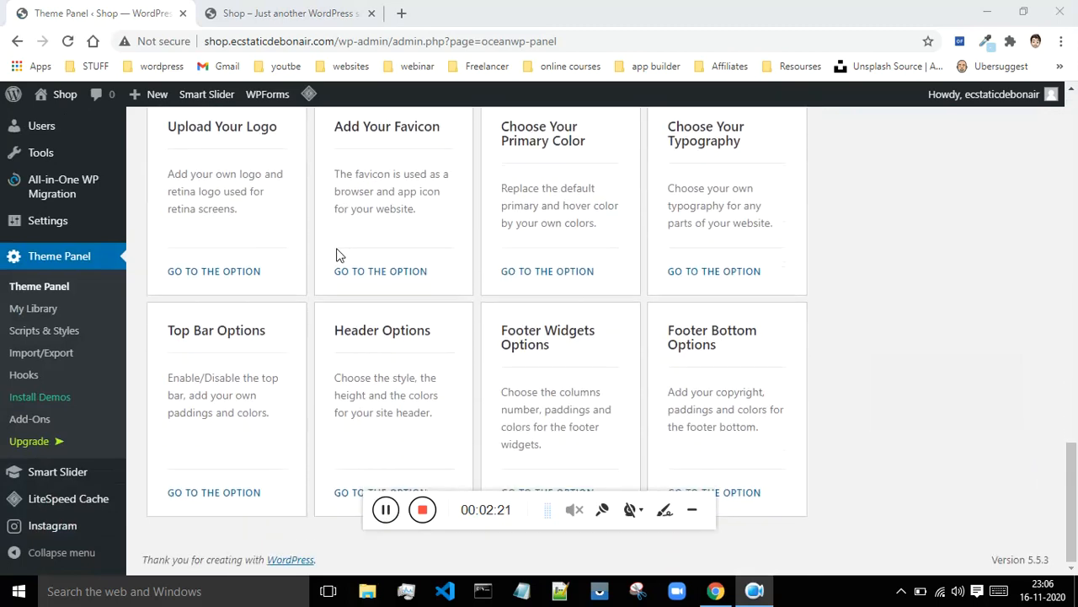
scroll(335, 378, "up", 3)
scroll(326, 368, "down", 2)
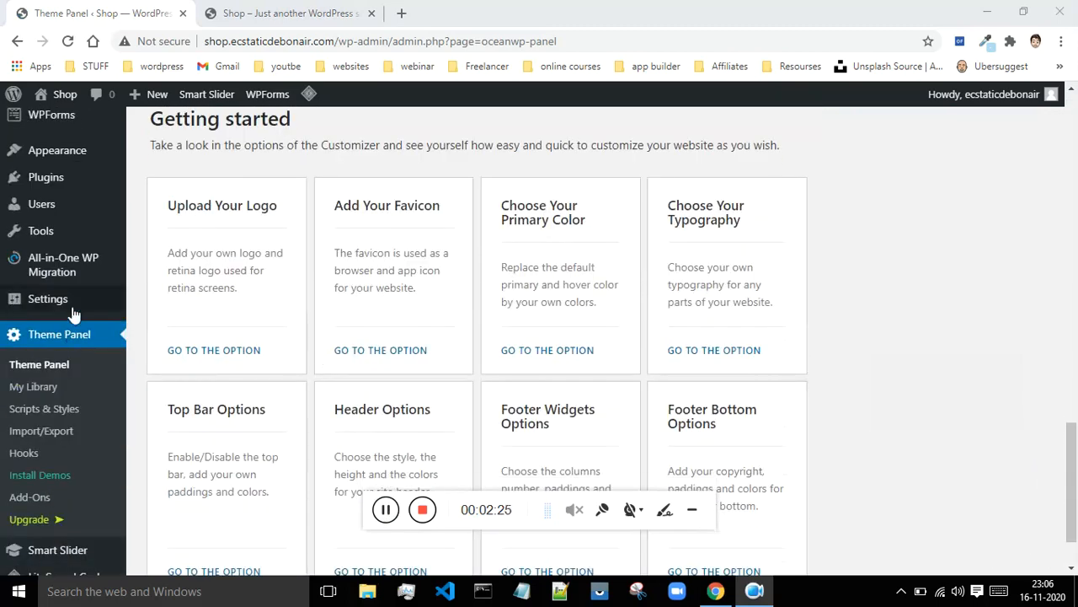
scroll(67, 307, "down", 1)
scroll(60, 404, "up", 2)
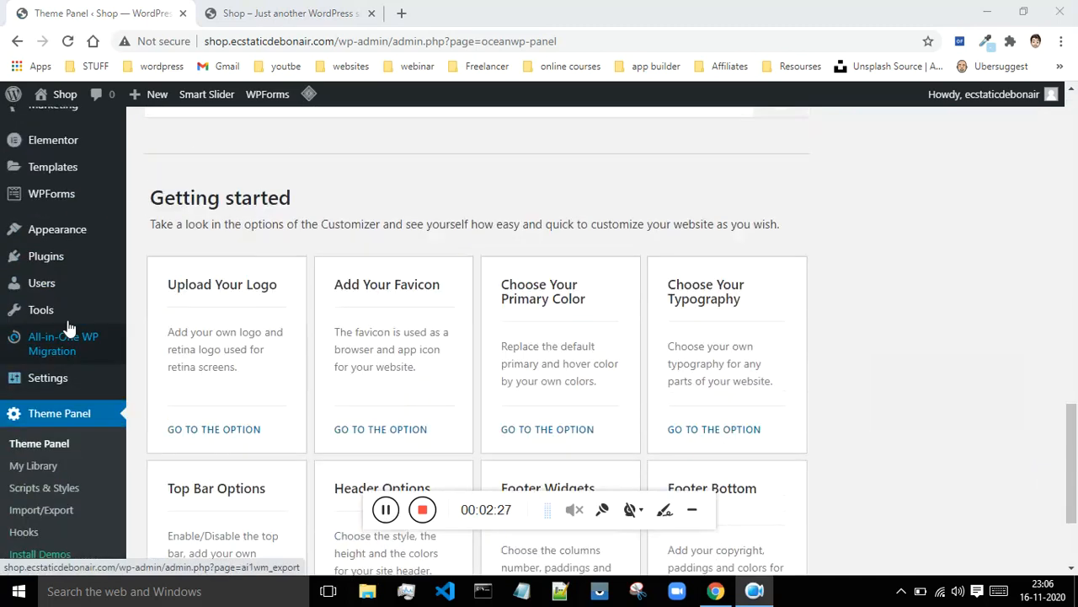
Step: Open the installed plugins list again and look through its first entries
mouse_move(85, 263)
left_click(169, 263)
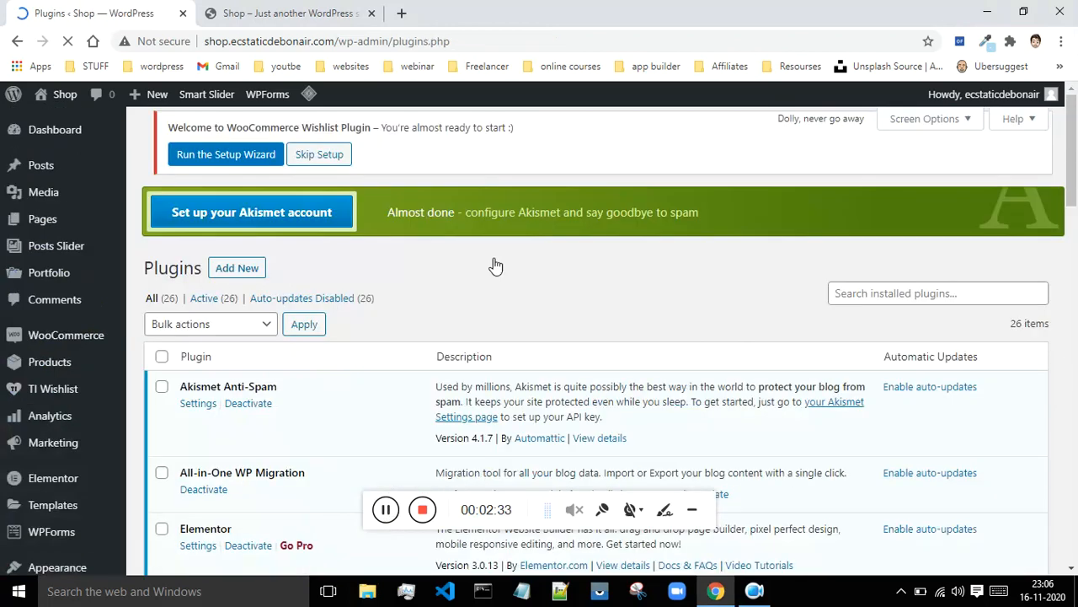
scroll(99, 227, "down", 3)
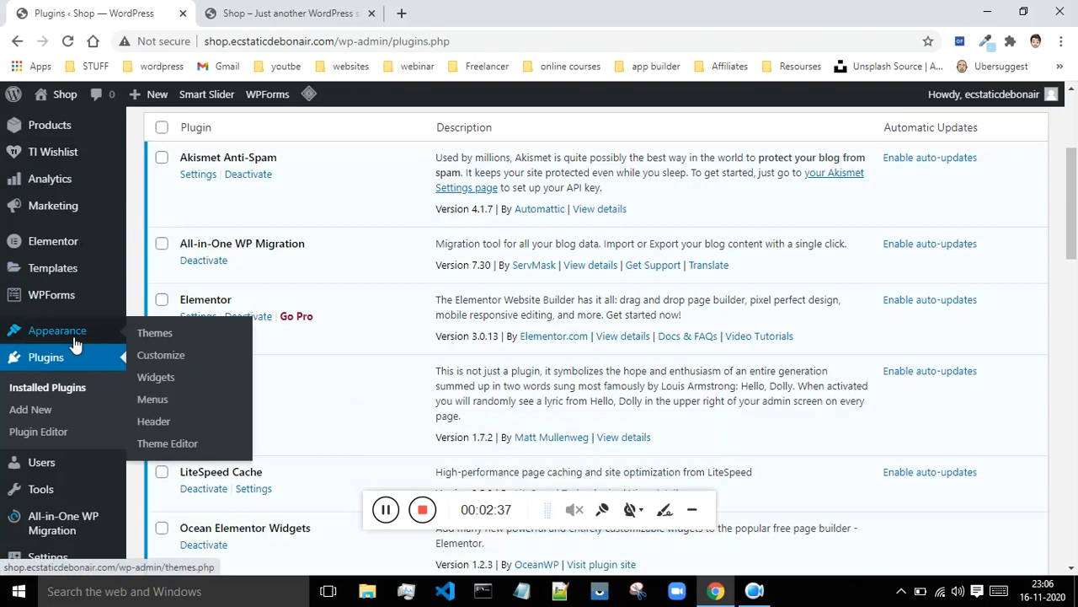
Step: Open OceanWP's Install Demos page from the WordPress dashboard
mouse_move(73, 337)
scroll(80, 352, "down", 1)
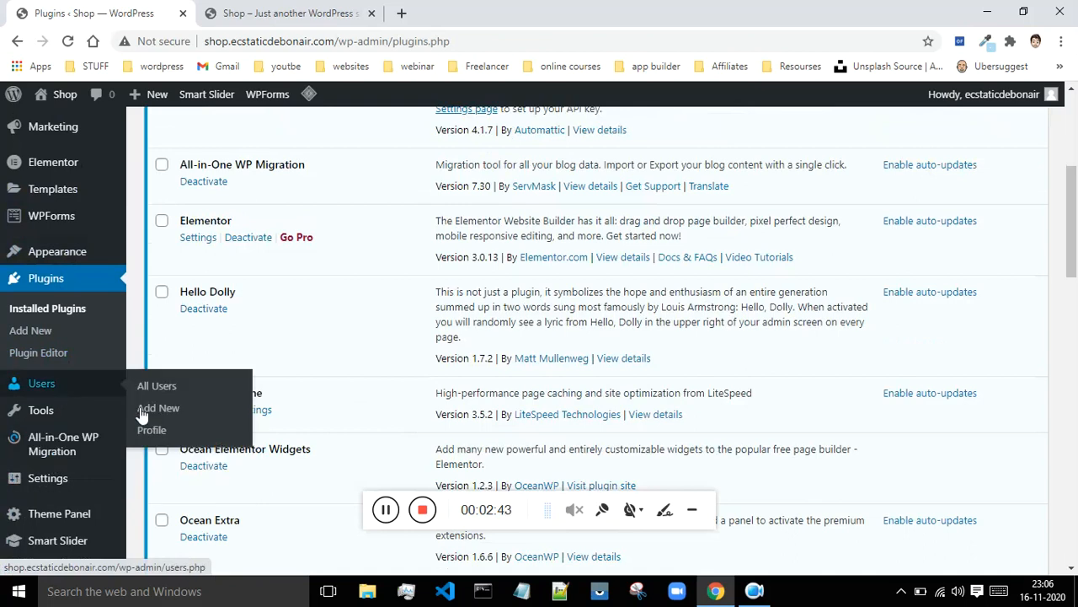
scroll(389, 516, "down", 2)
mouse_move(48, 455)
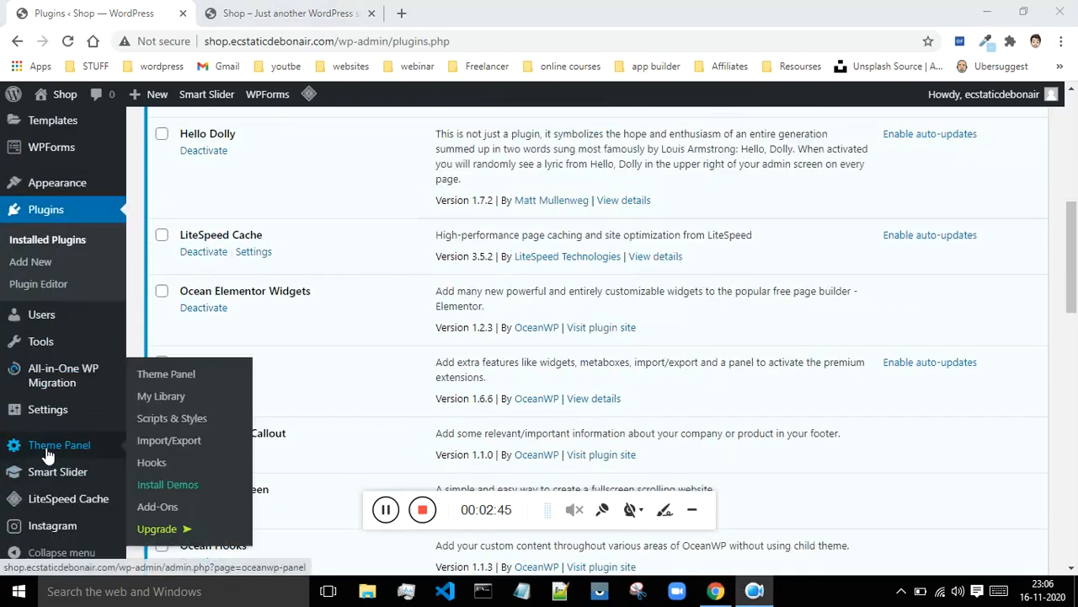
left_click(154, 487)
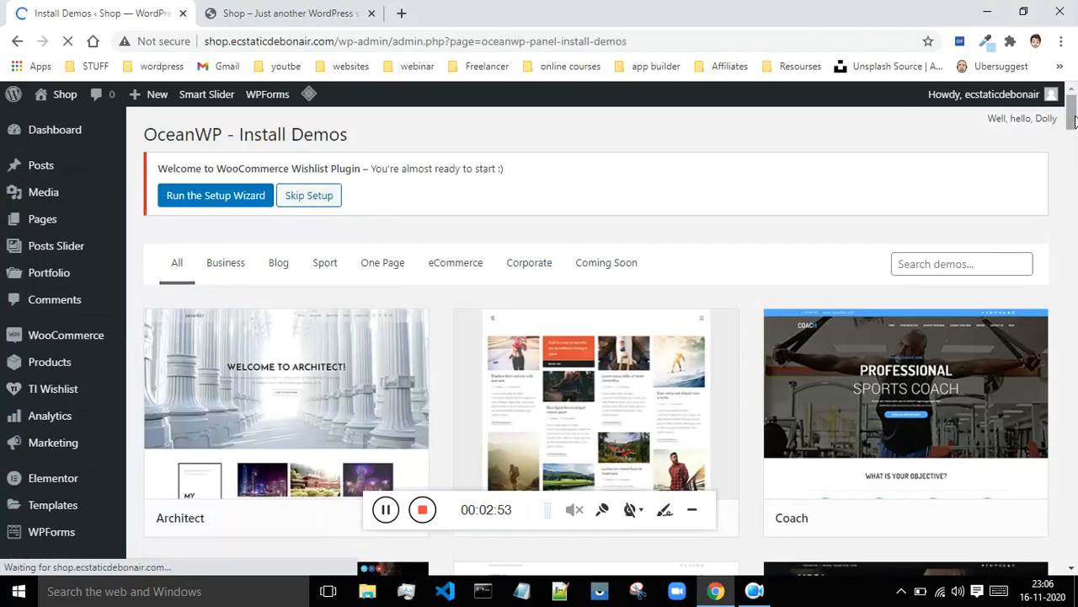
Step: Browse the OceanWP demo gallery and compare the available site templates across all categories
left_click_drag(1076, 115, 1076, 128)
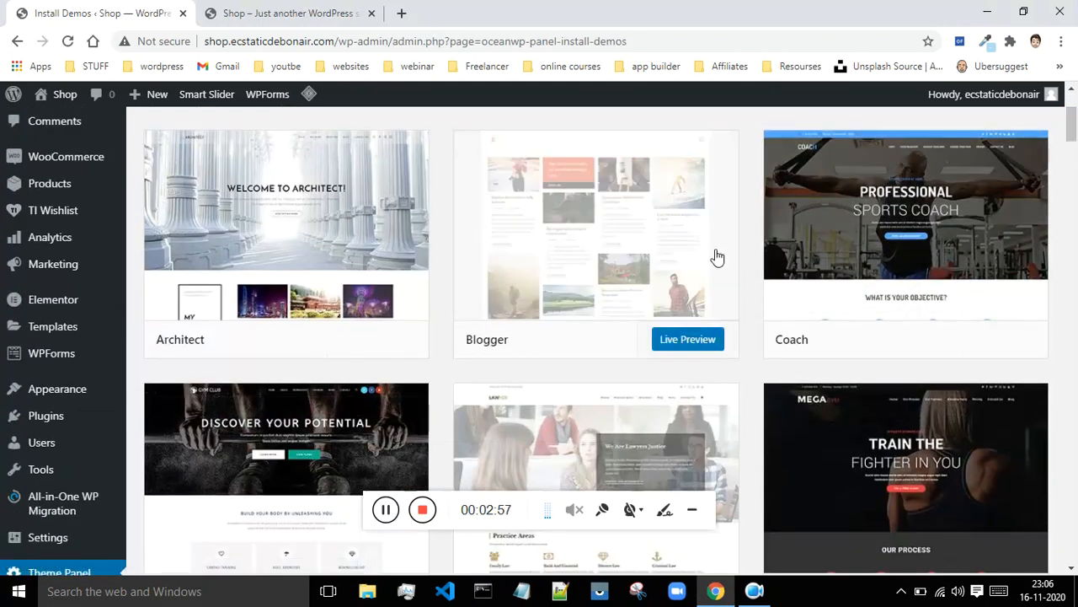
scroll(744, 233, "down", 2)
scroll(743, 230, "down", 4)
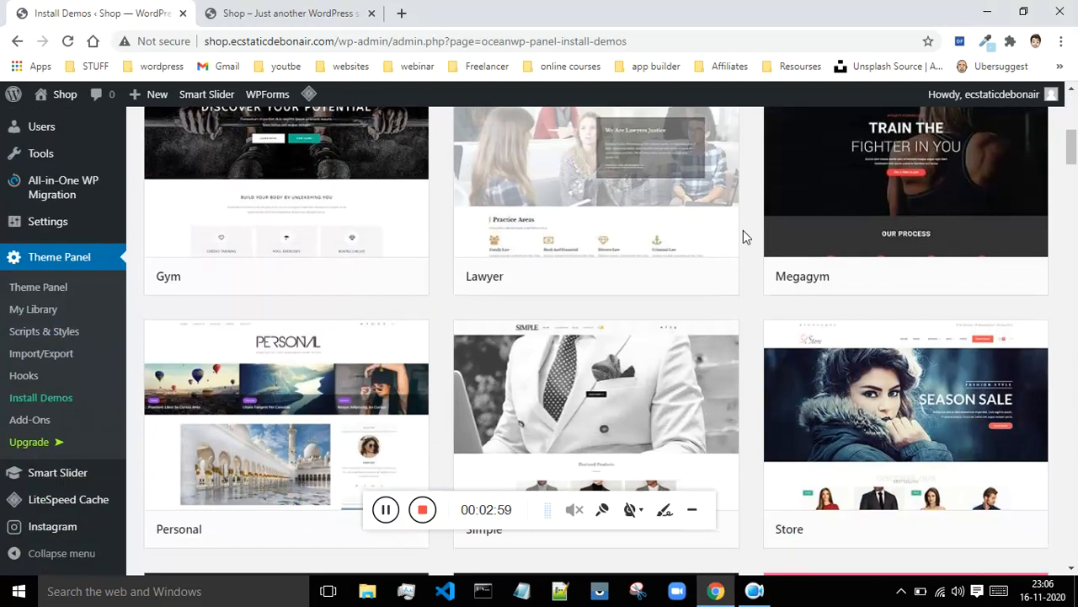
scroll(743, 230, "down", 7)
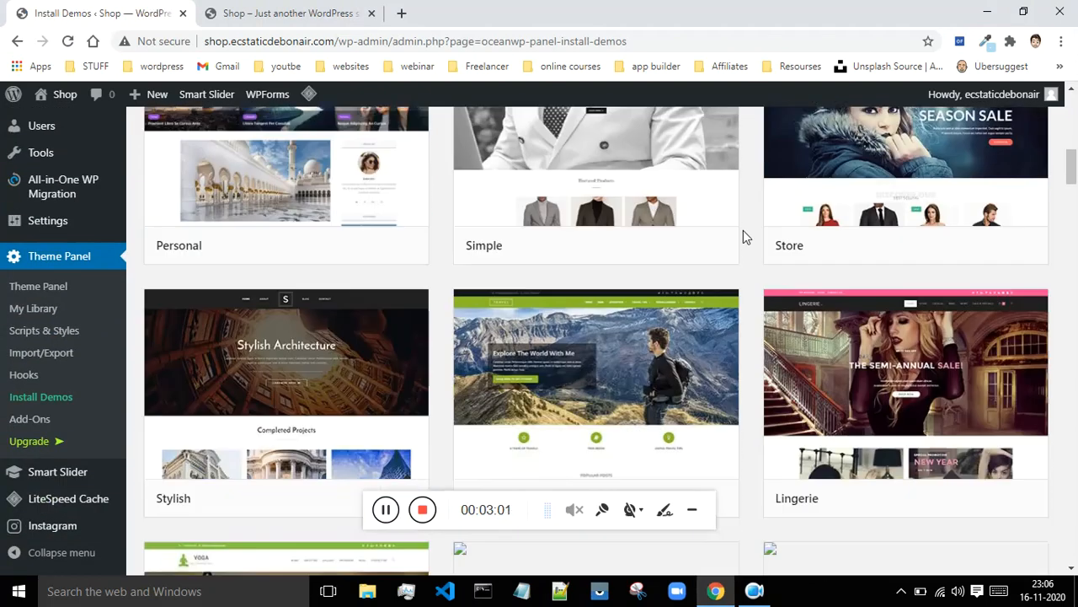
scroll(743, 228, "down", 8)
scroll(743, 228, "down", 5)
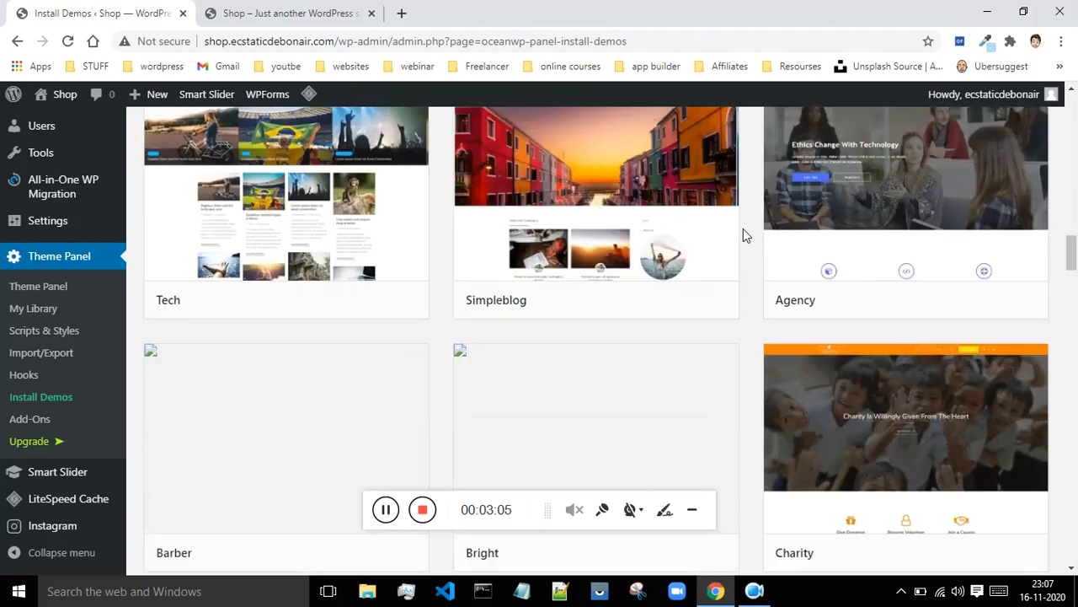
scroll(670, 316, "down", 12)
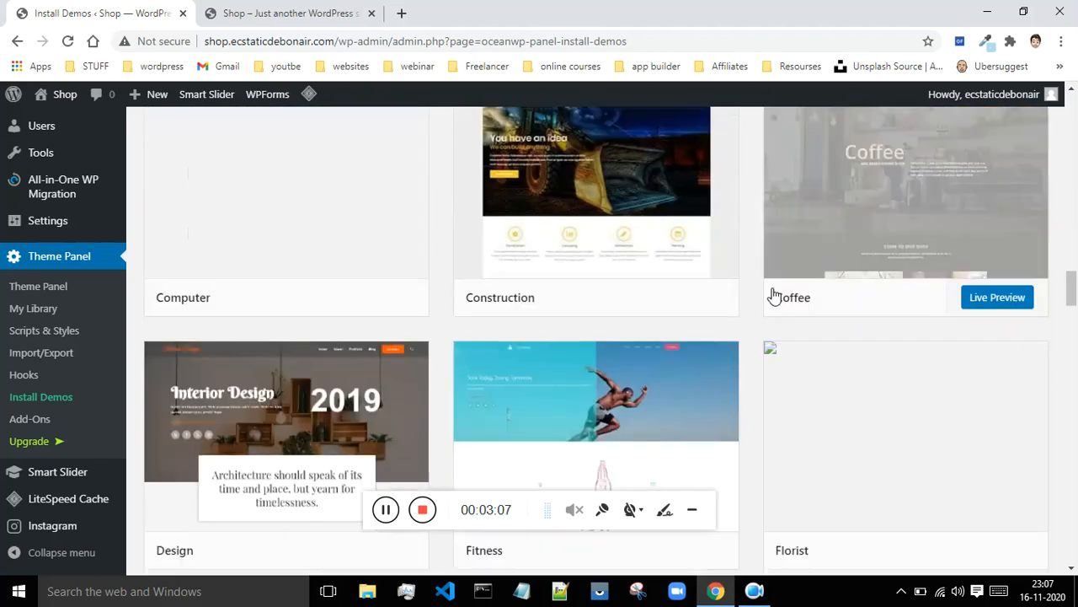
scroll(761, 301, "down", 9)
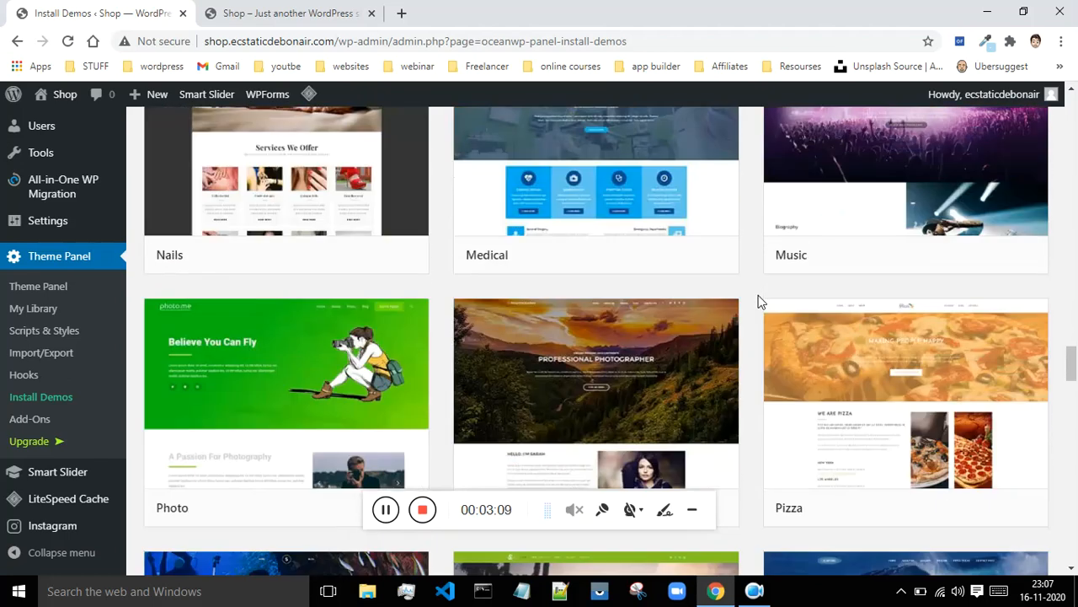
scroll(760, 302, "down", 7)
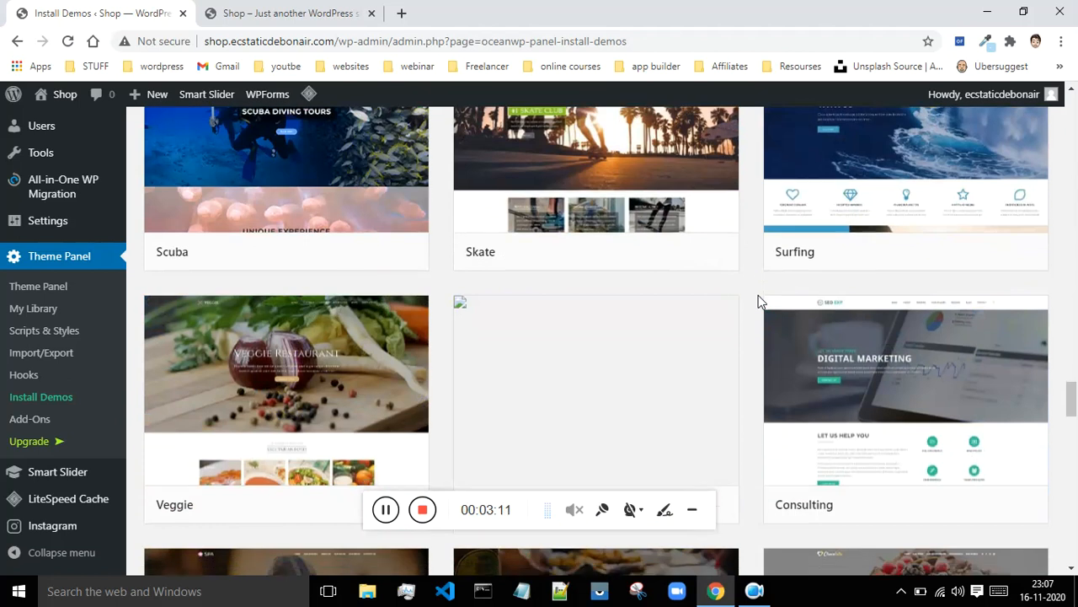
scroll(761, 301, "down", 5)
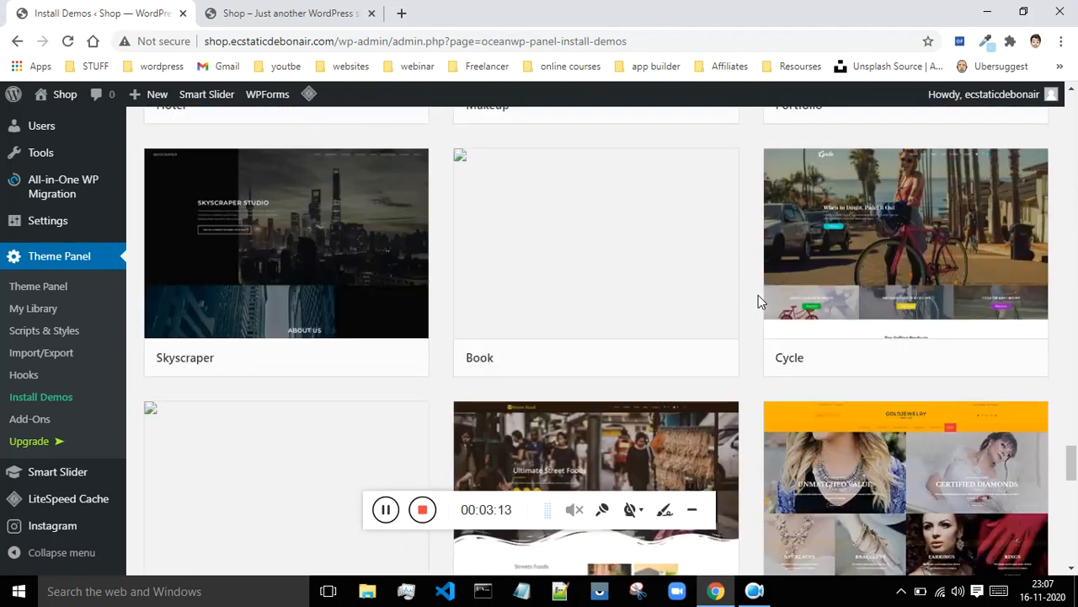
scroll(757, 270, "down", 5)
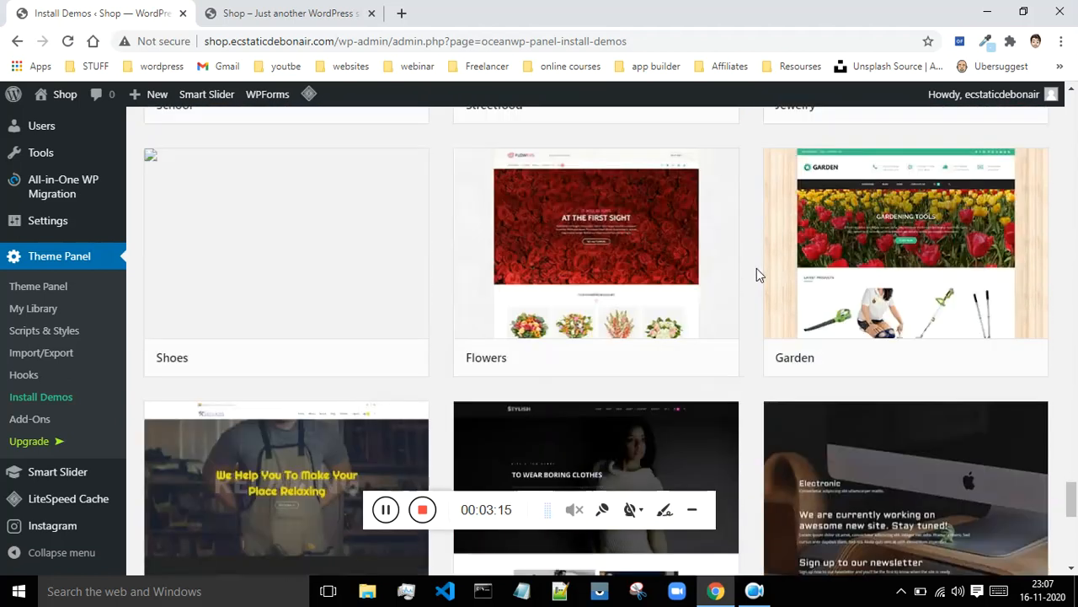
scroll(750, 269, "up", 3)
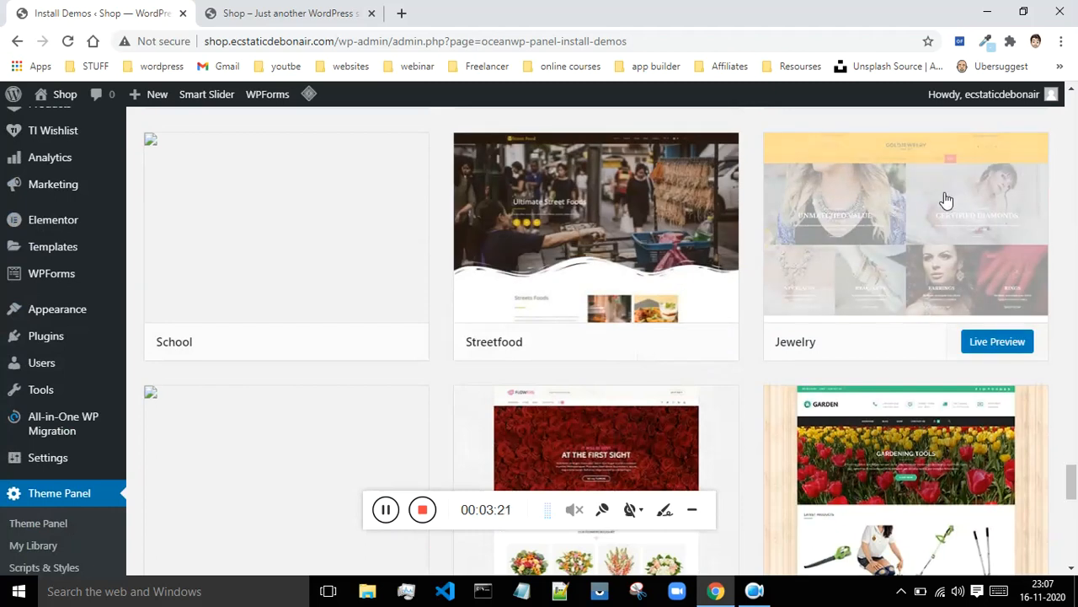
scroll(517, 252, "down", 5)
scroll(362, 285, "down", 1)
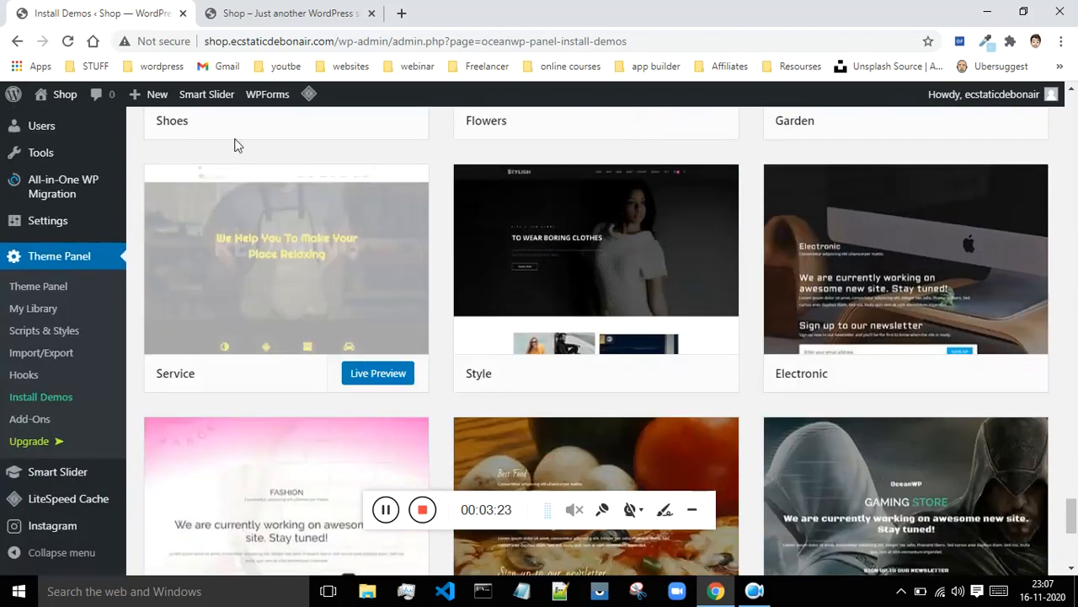
scroll(696, 370, "down", 5)
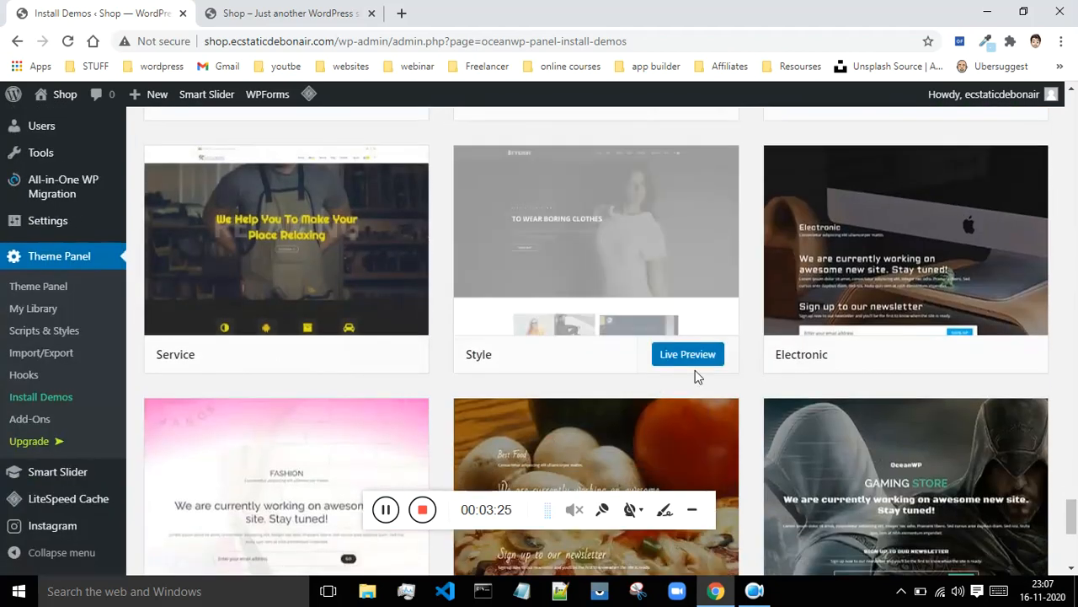
Step: Find the Onestore demo in the gallery and open its import dialog
scroll(745, 338, "up", 20)
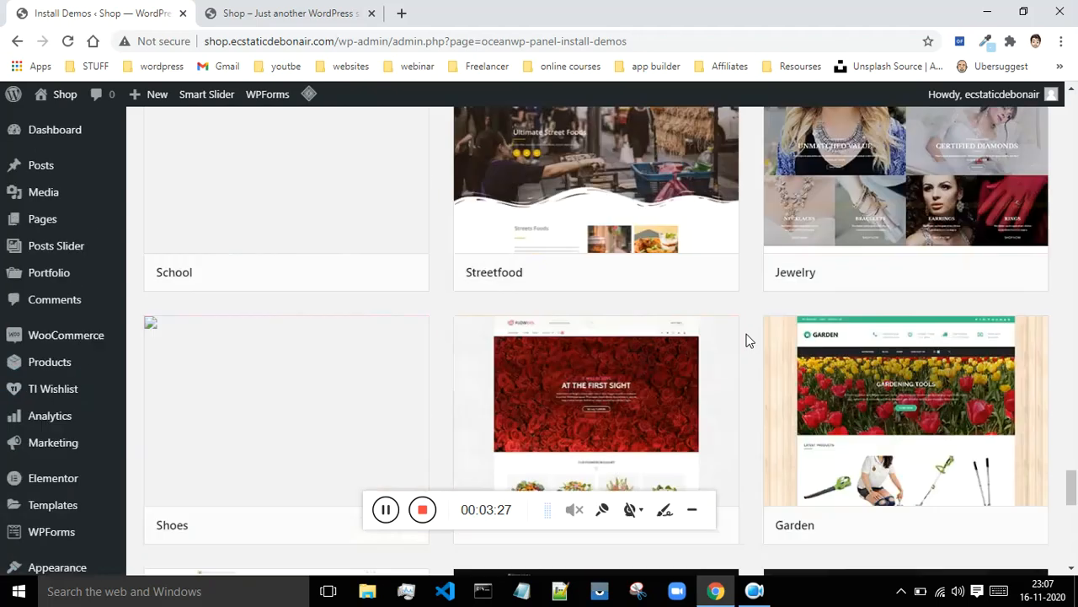
scroll(755, 330, "up", 10)
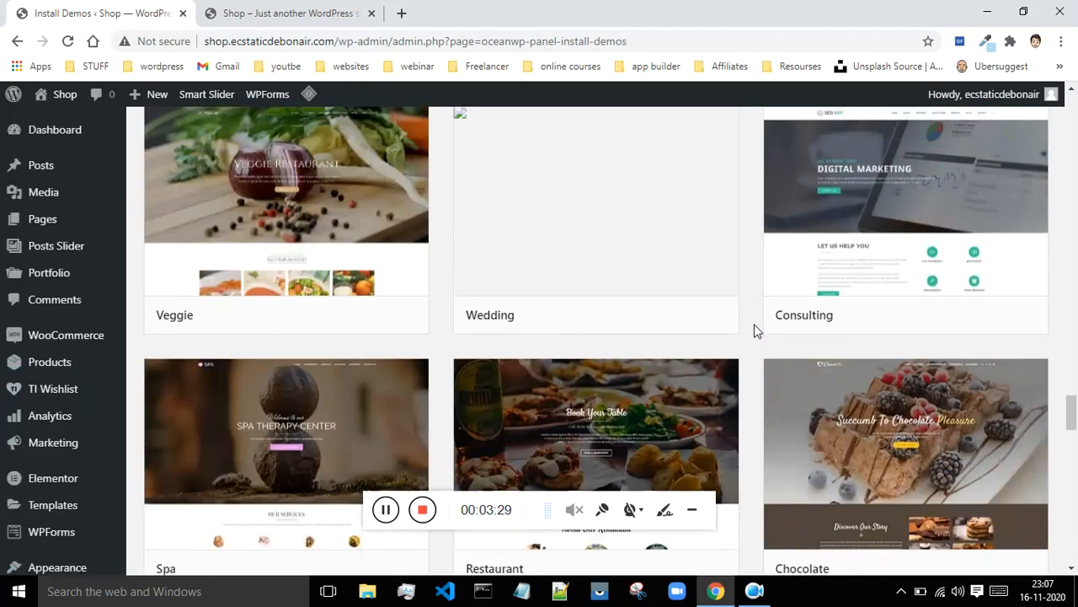
scroll(756, 330, "up", 11)
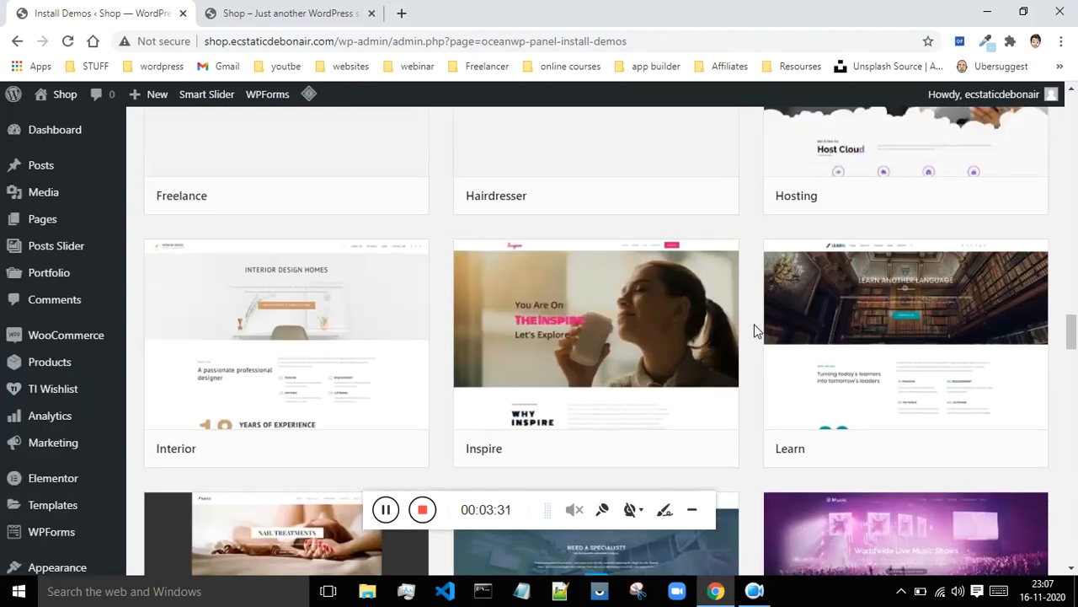
scroll(755, 330, "up", 13)
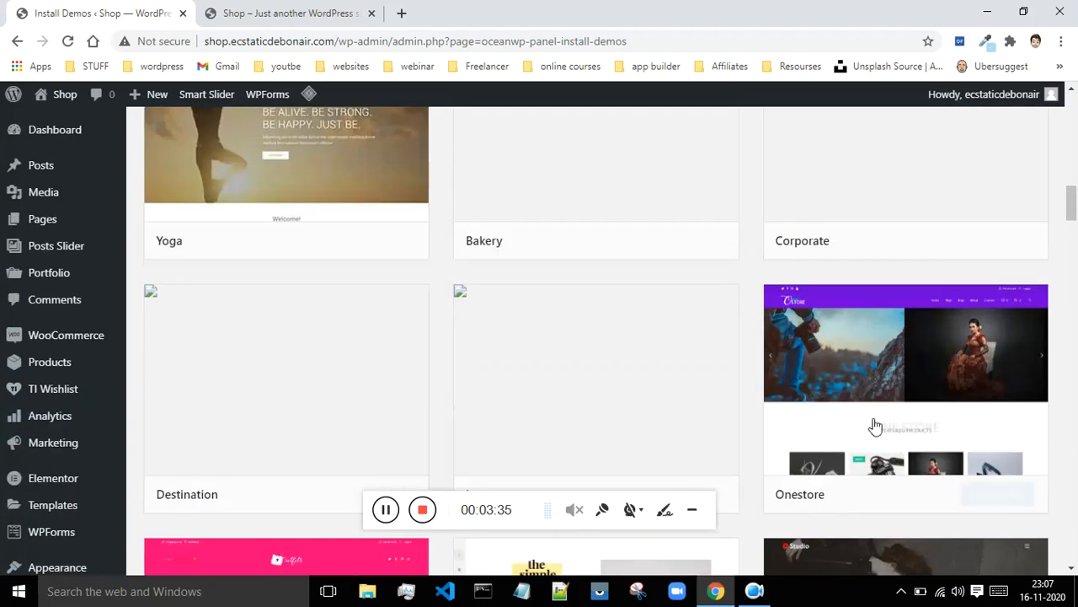
left_click(927, 396)
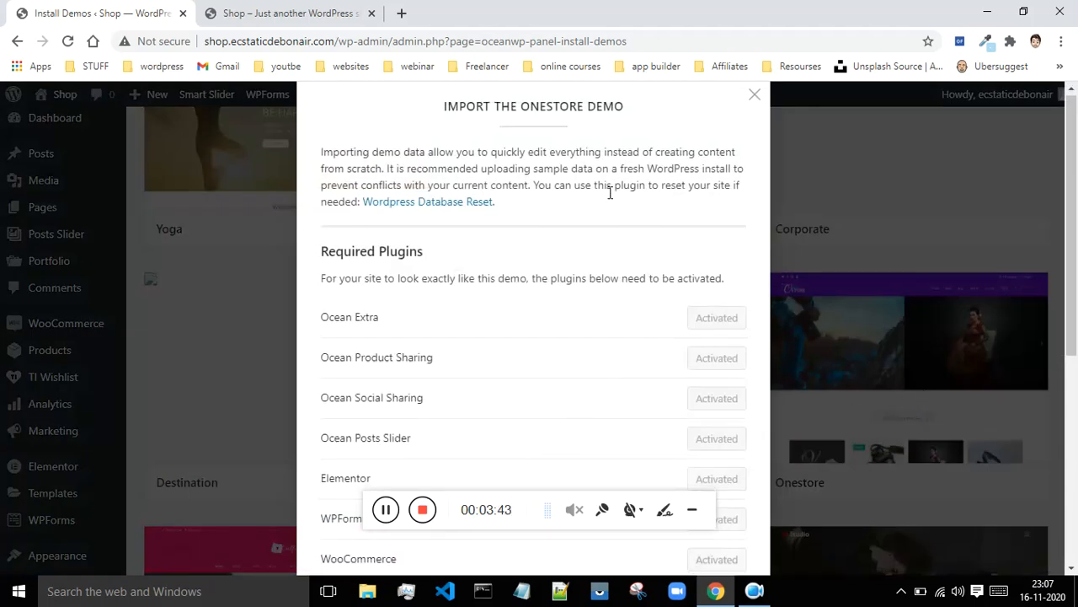
Step: Check the plugins required by the Onestore demo and install the missing WooCommerce Blocks plugin
scroll(607, 192, "down", 2)
scroll(714, 332, "down", 2)
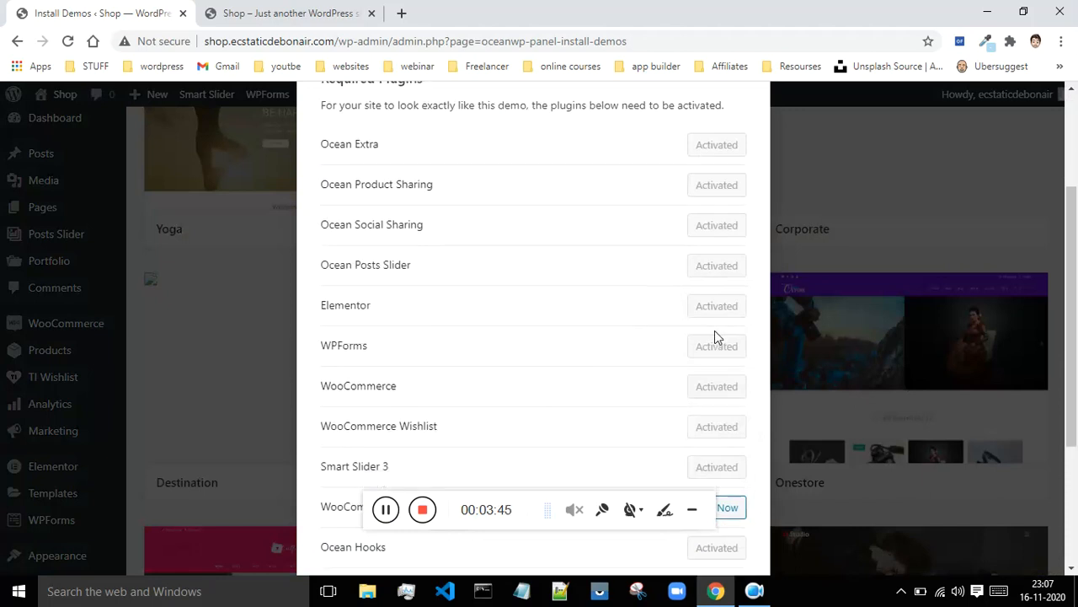
scroll(602, 293, "down", 1)
scroll(632, 261, "up", 3)
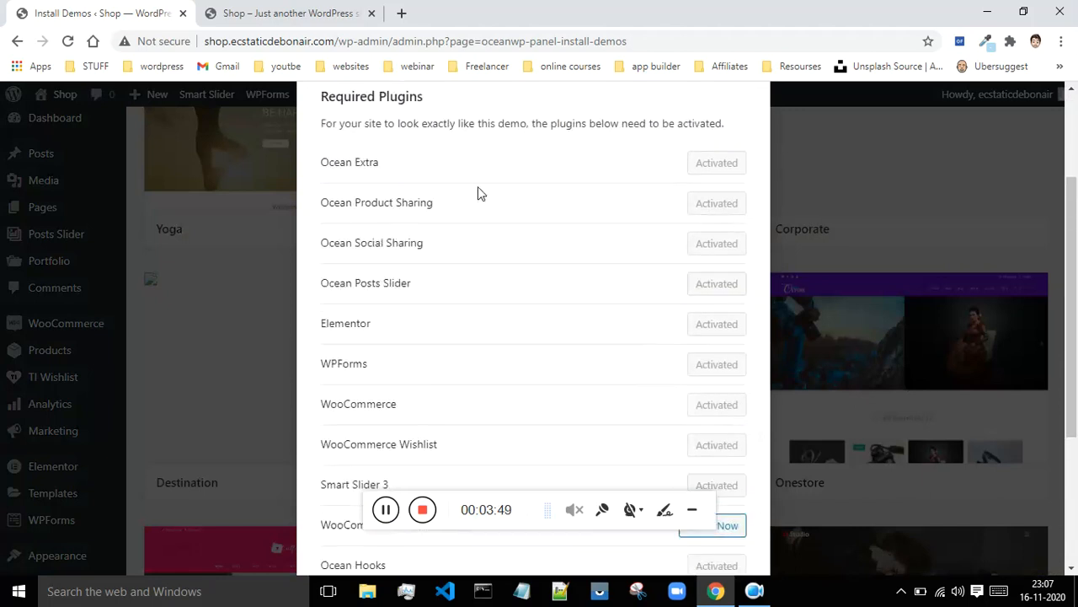
scroll(607, 270, "down", 2)
scroll(712, 152, "up", 3)
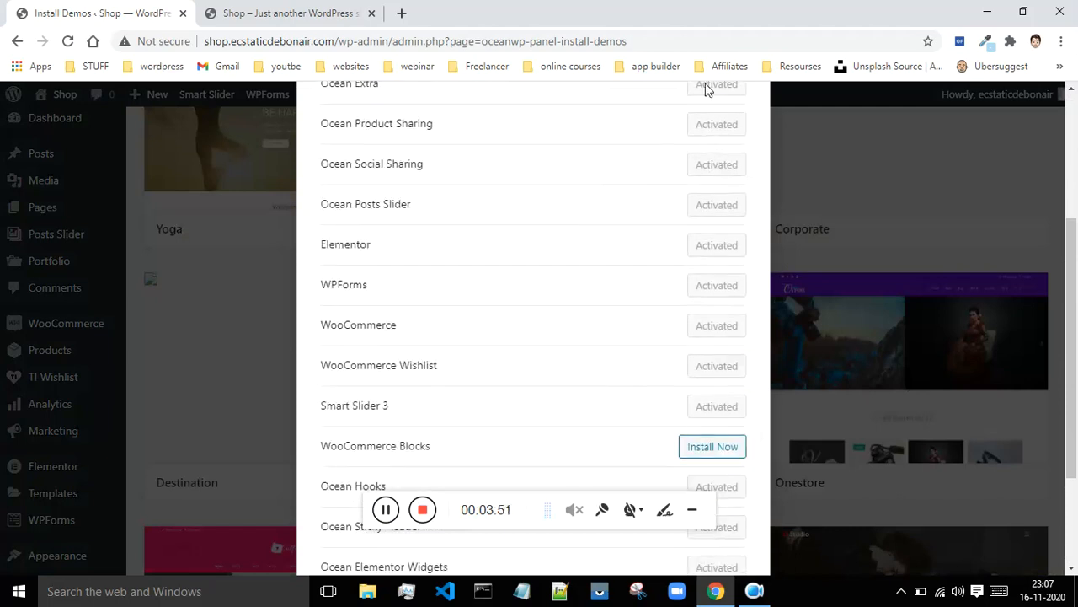
scroll(707, 202, "down", 4)
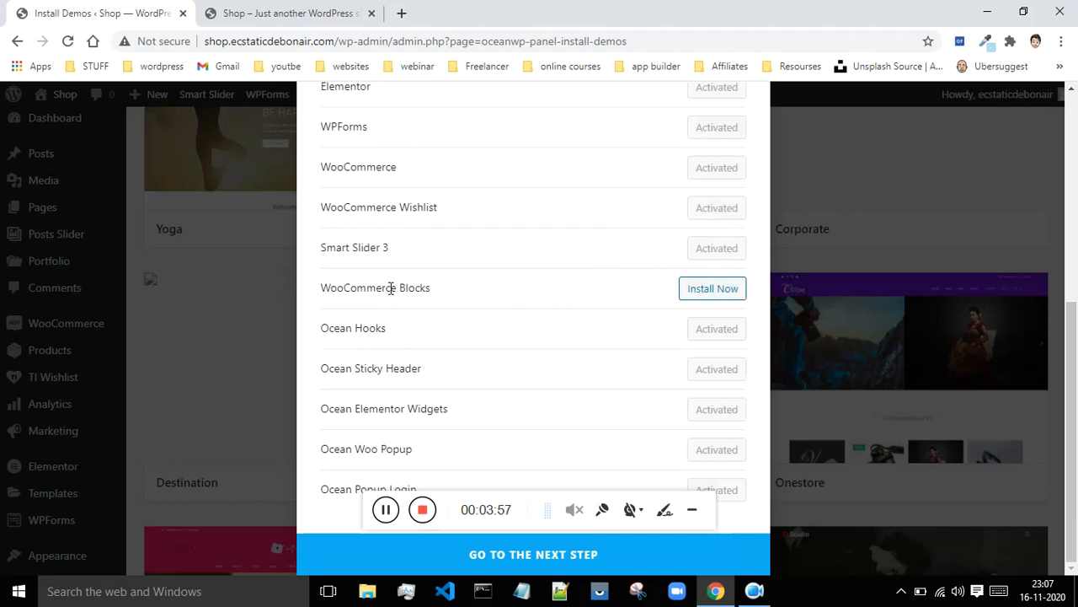
left_click(729, 294)
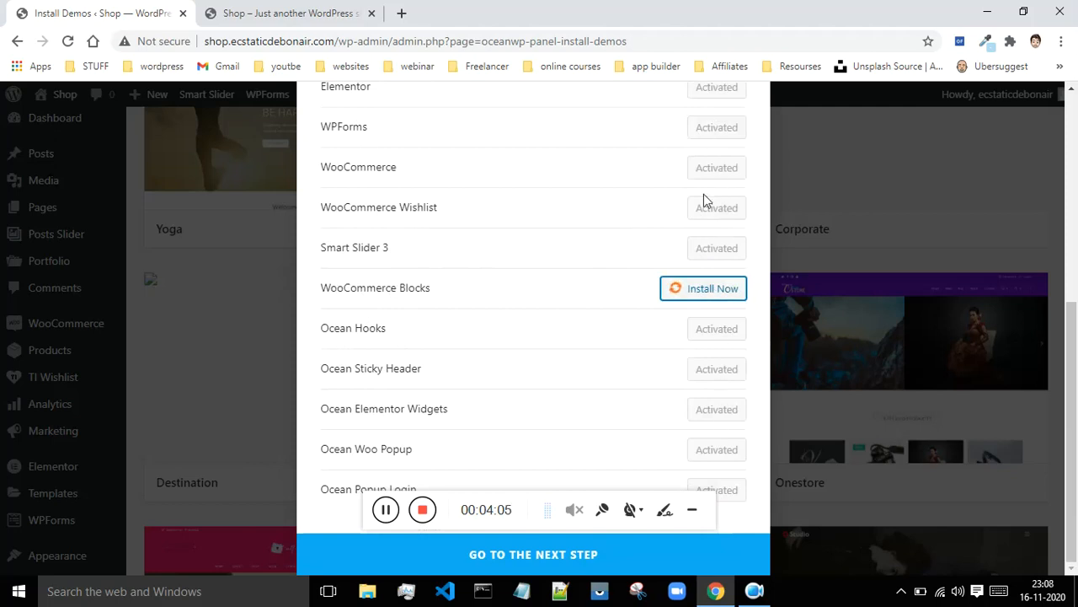
scroll(704, 195, "up", 1)
scroll(500, 294, "up", 2)
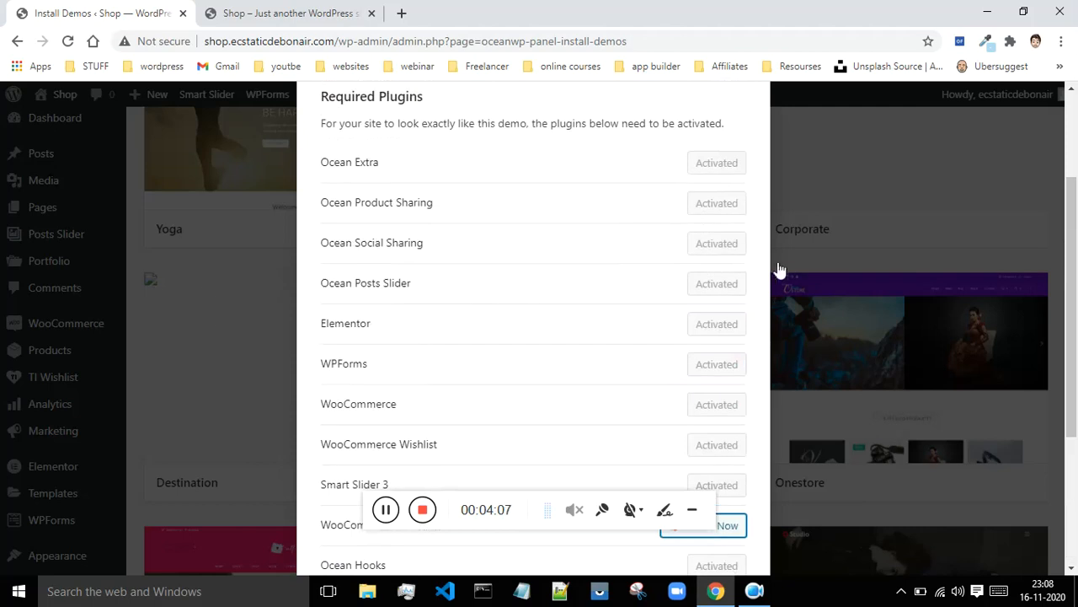
scroll(713, 234, "down", 3)
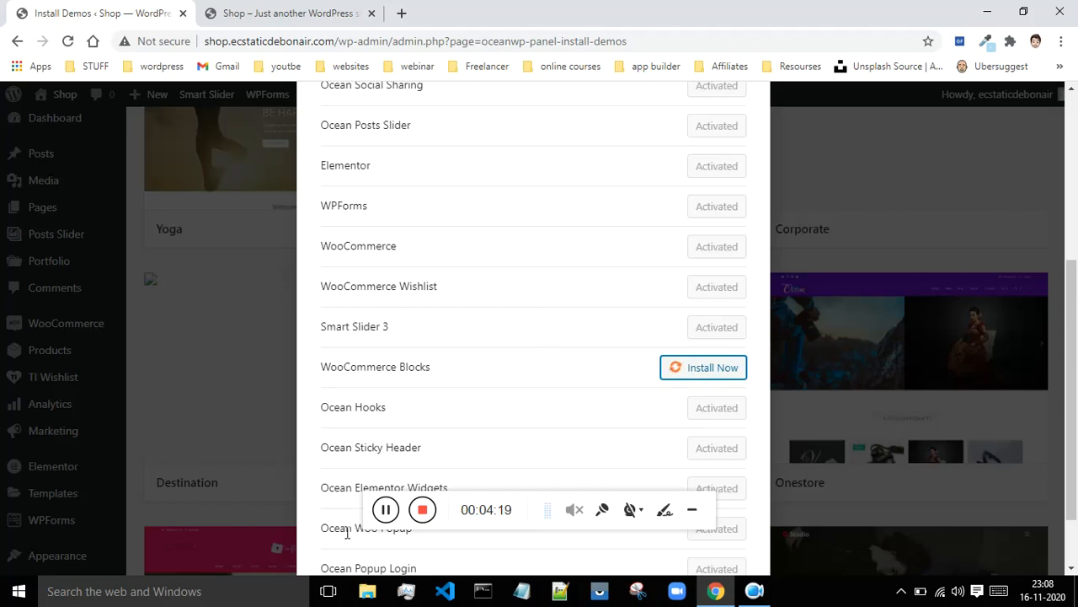
left_click(692, 509)
scroll(590, 377, "down", 2)
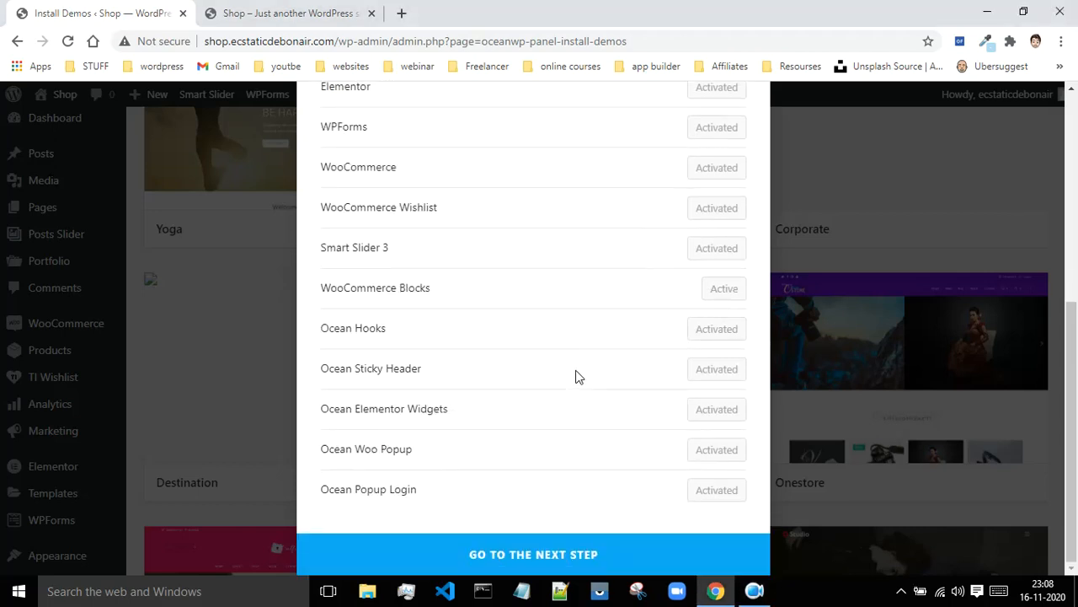
Step: Install the Onestore demo with its XML data, Customizer settings, widgets and contact form all selected for import
left_click(541, 555)
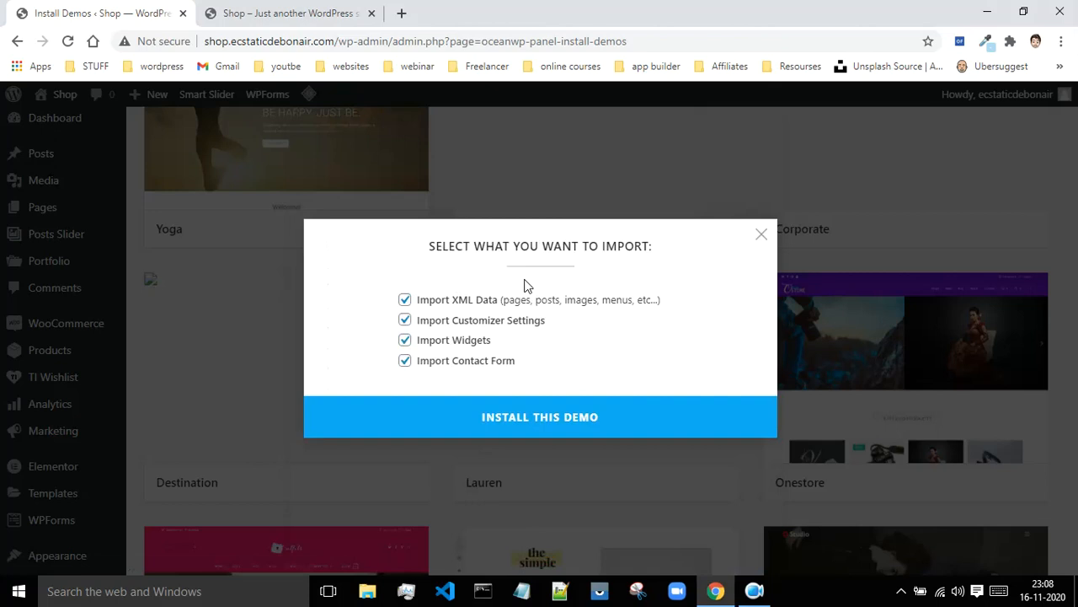
left_click(588, 427)
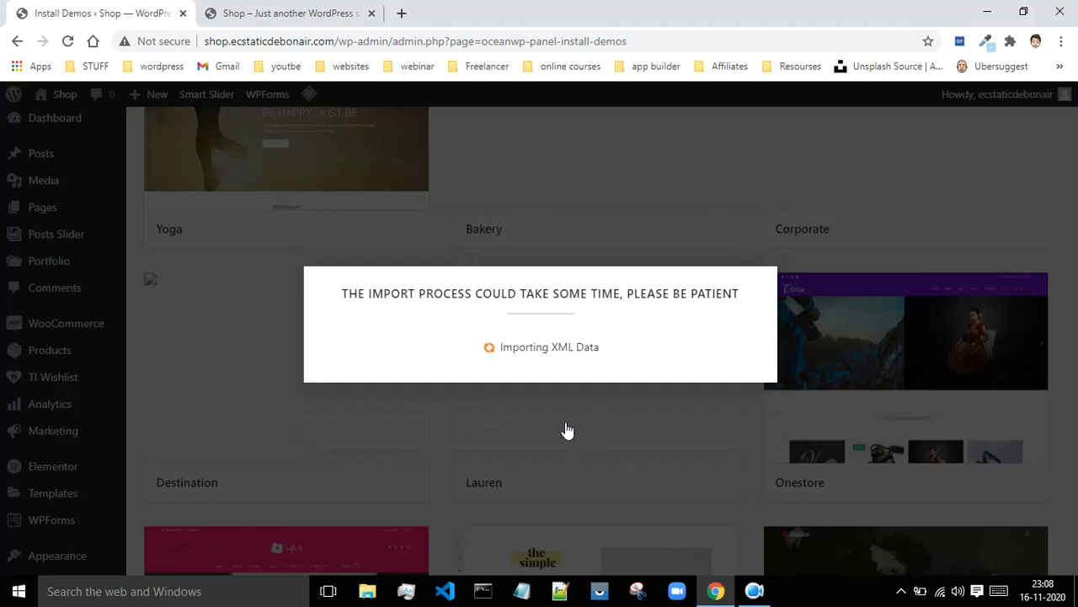
left_click(754, 590)
left_click(385, 508)
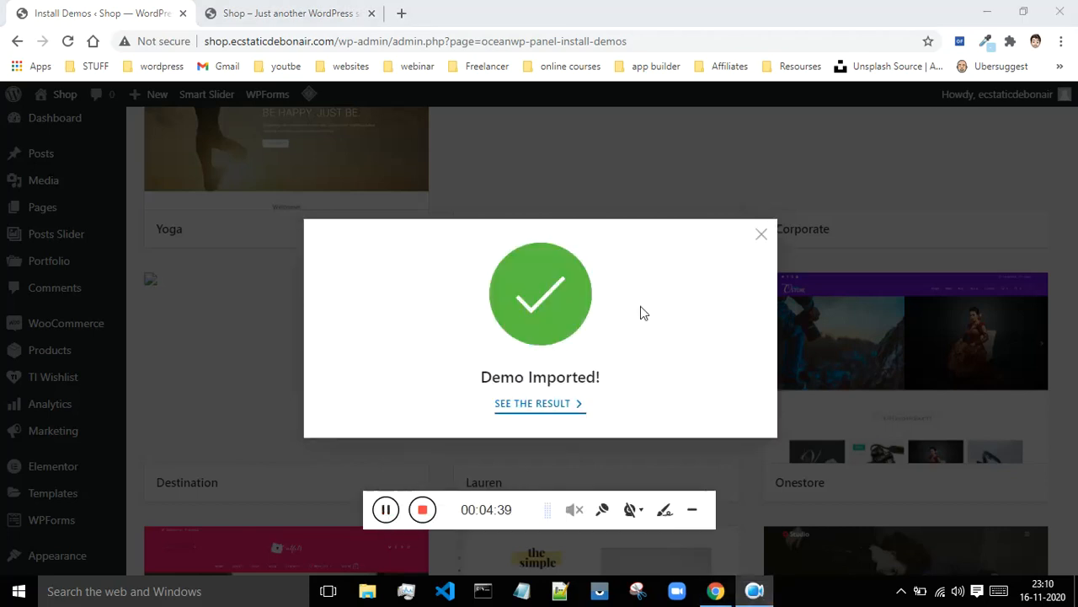
Step: View the import result, reload the shop's homepage and look through its slider, featured products, promotions and blog sections
left_click(547, 410)
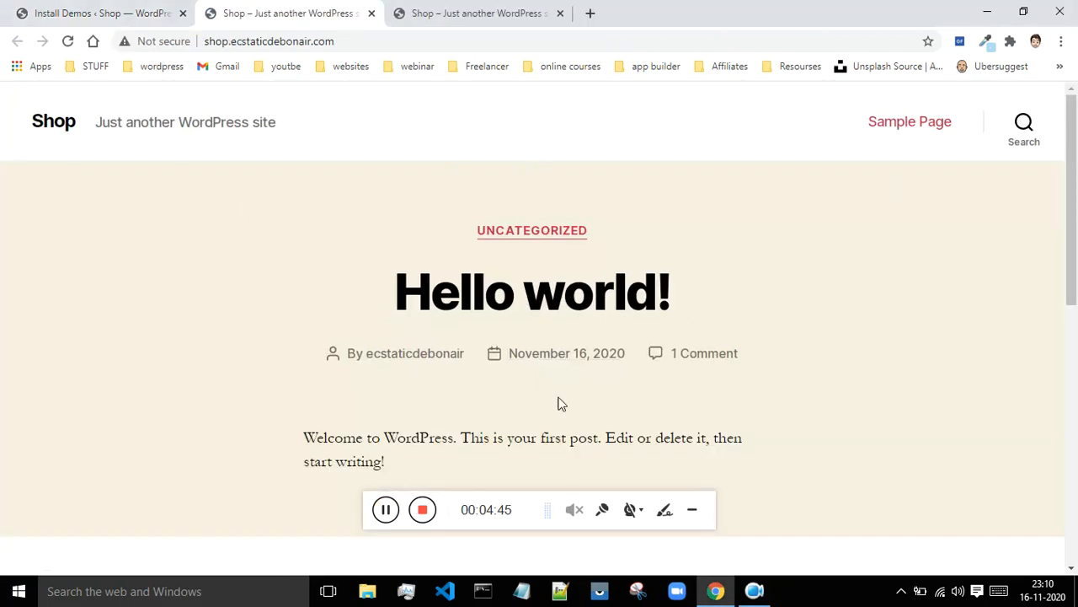
left_click(67, 40)
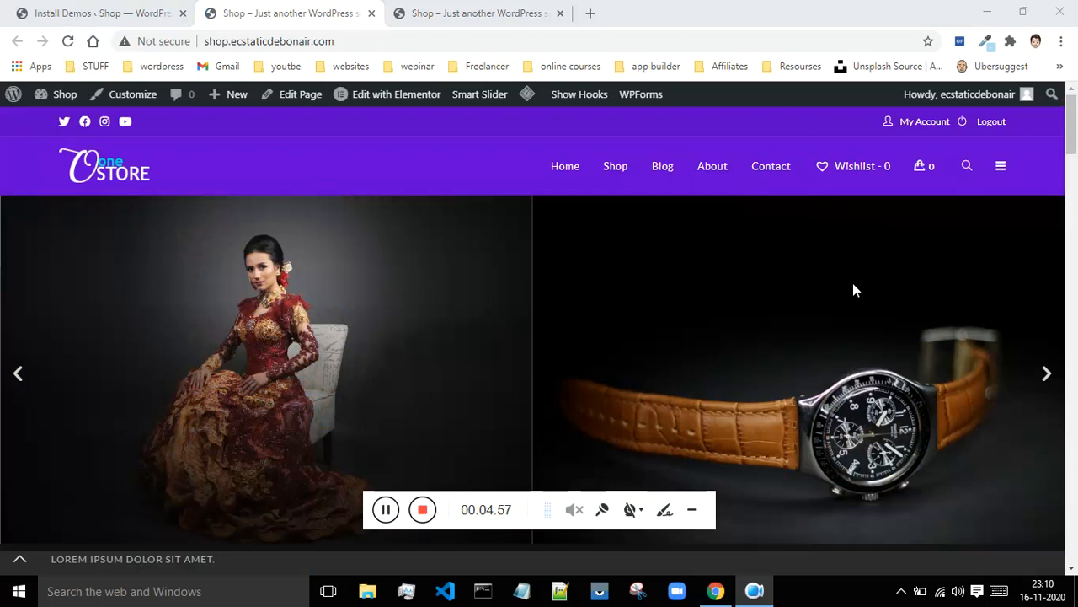
left_click_drag(1071, 127, 1070, 451)
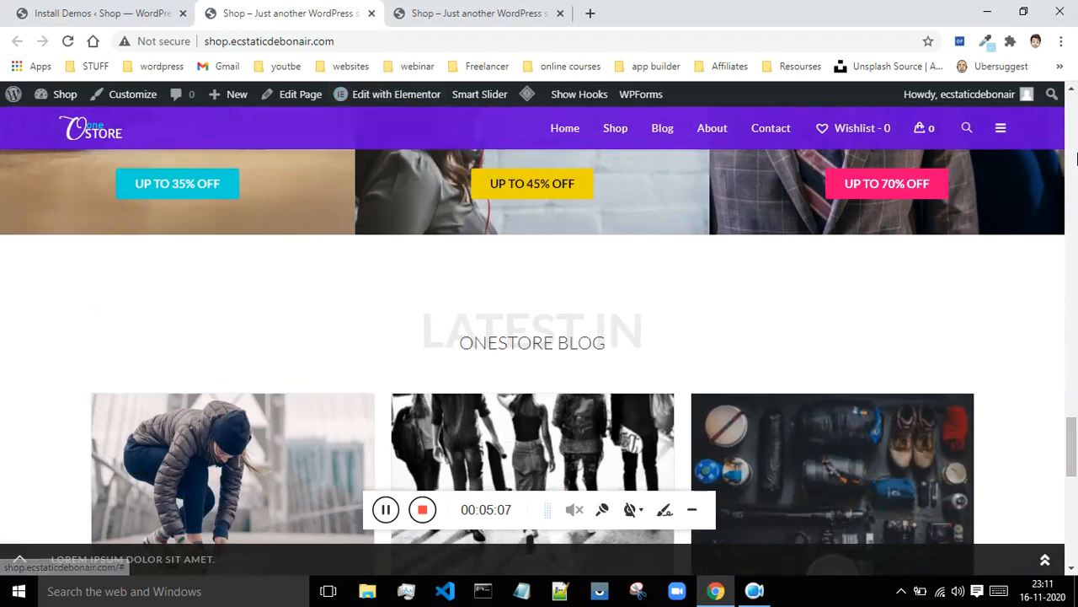
left_click_drag(1069, 433, 1063, 101)
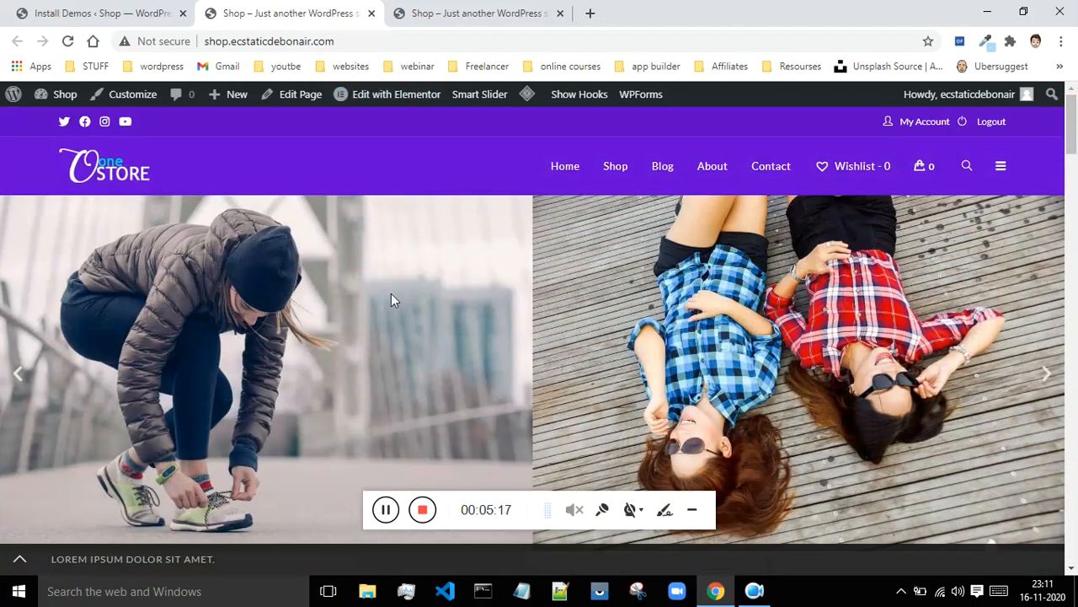
scroll(682, 286, "down", 8)
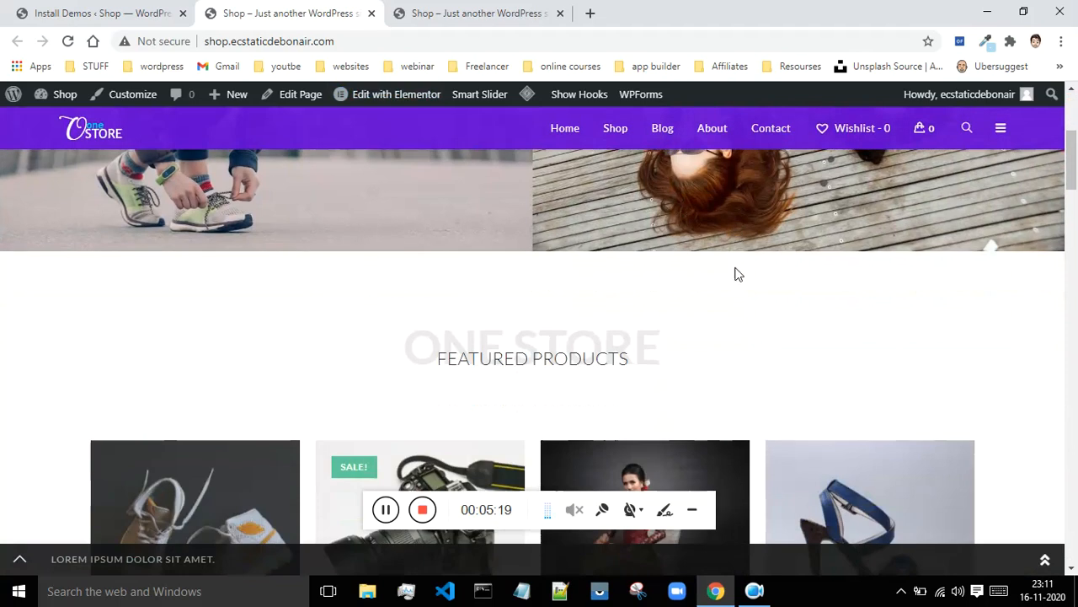
scroll(1008, 291, "down", 5)
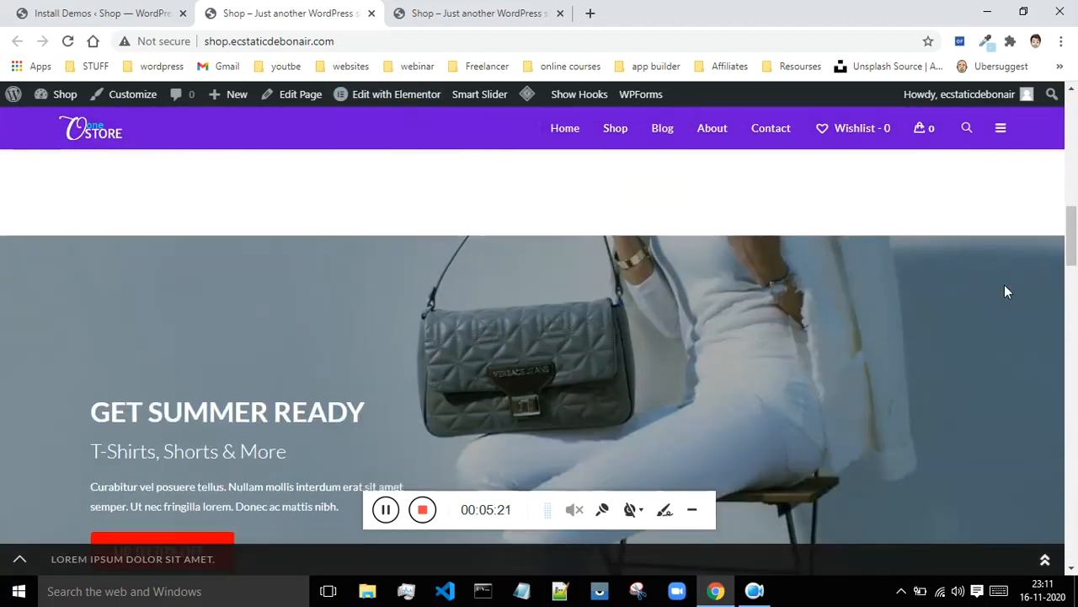
scroll(1006, 292, "down", 6)
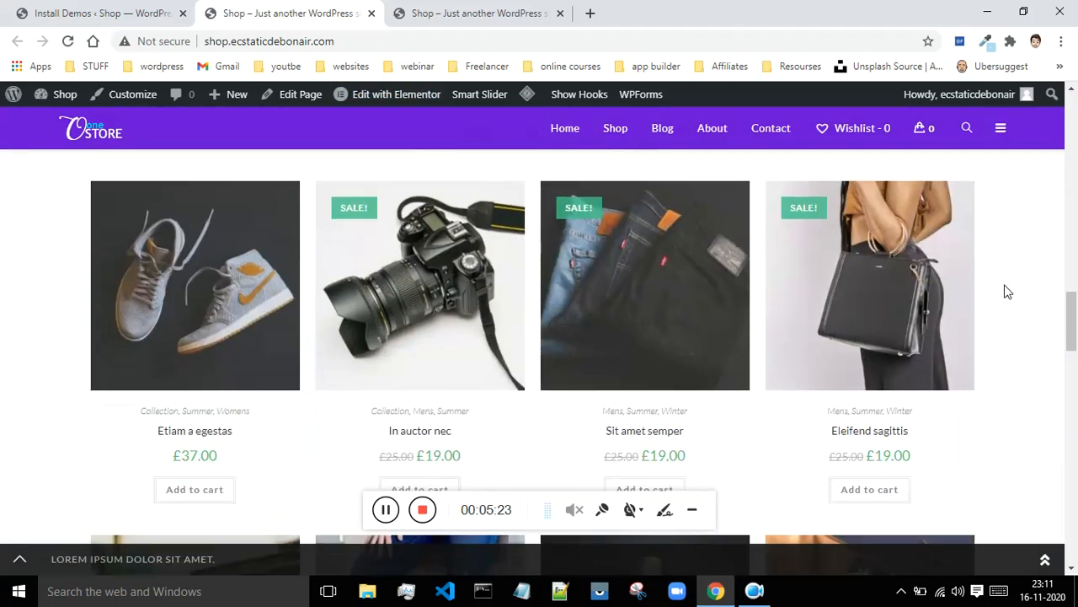